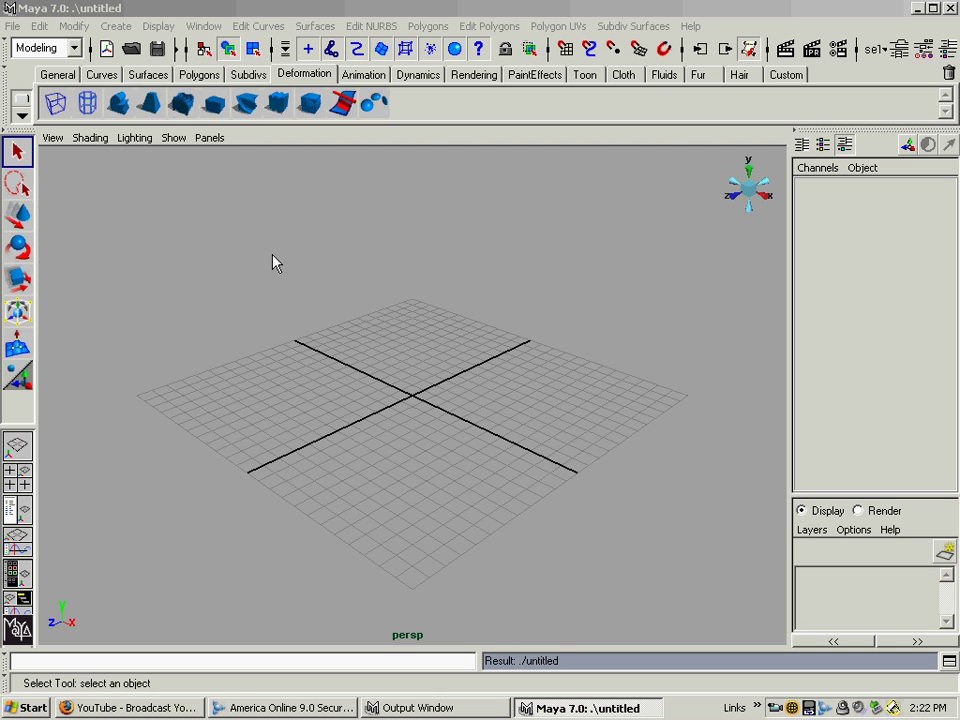
Create a polygon plane 1 wide and 1 high with 10 subdivisions along width and height, facing the Y axis.
click(116, 26)
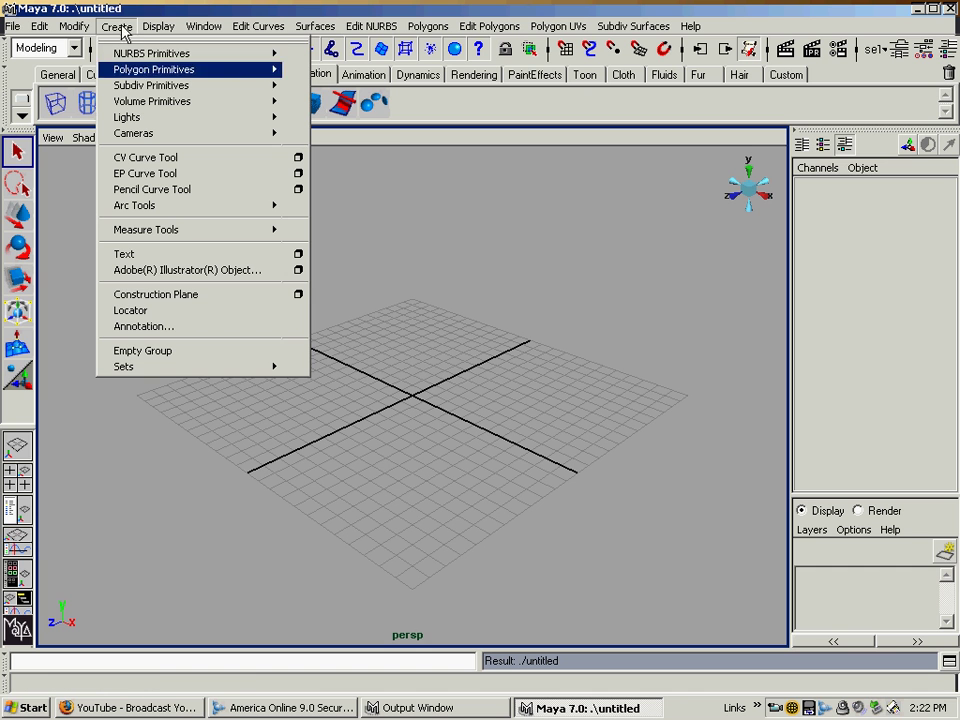
mouse_move(140, 69)
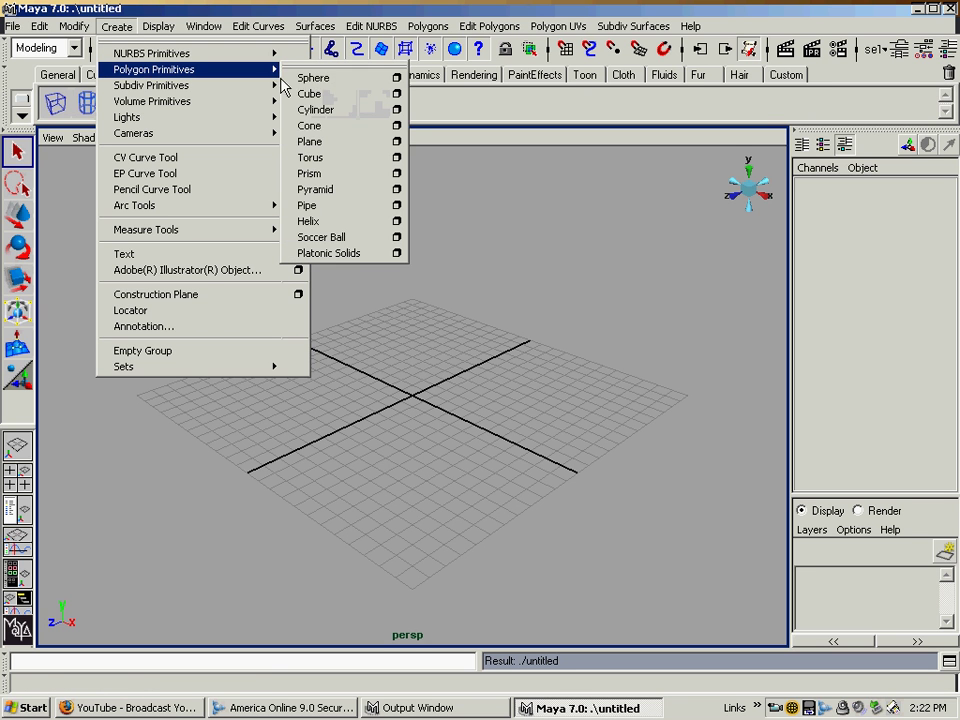
click(397, 142)
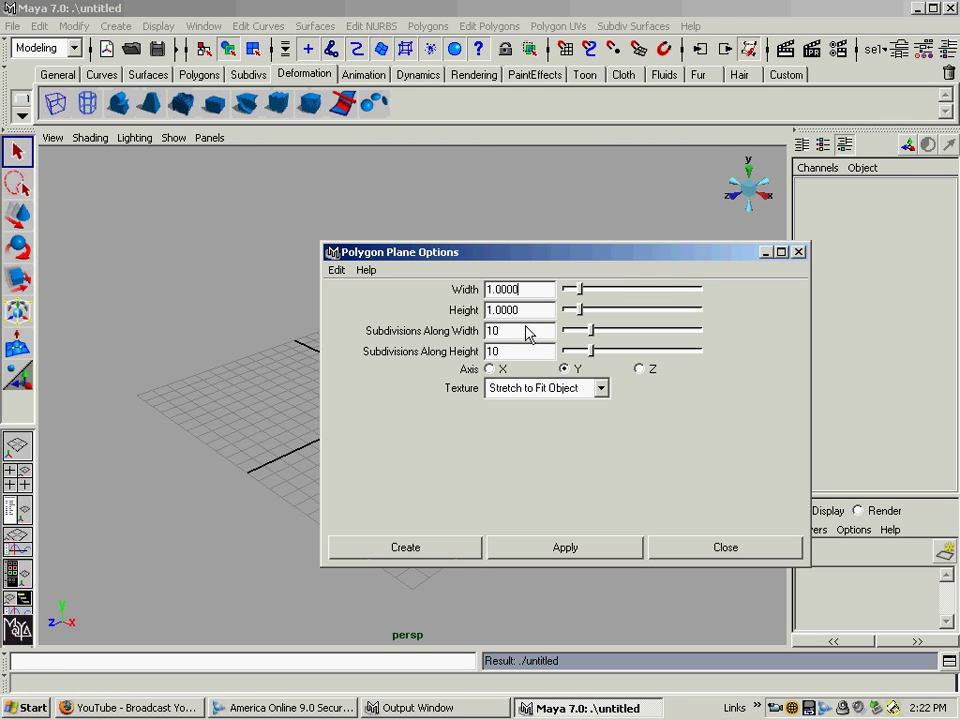
click(434, 553)
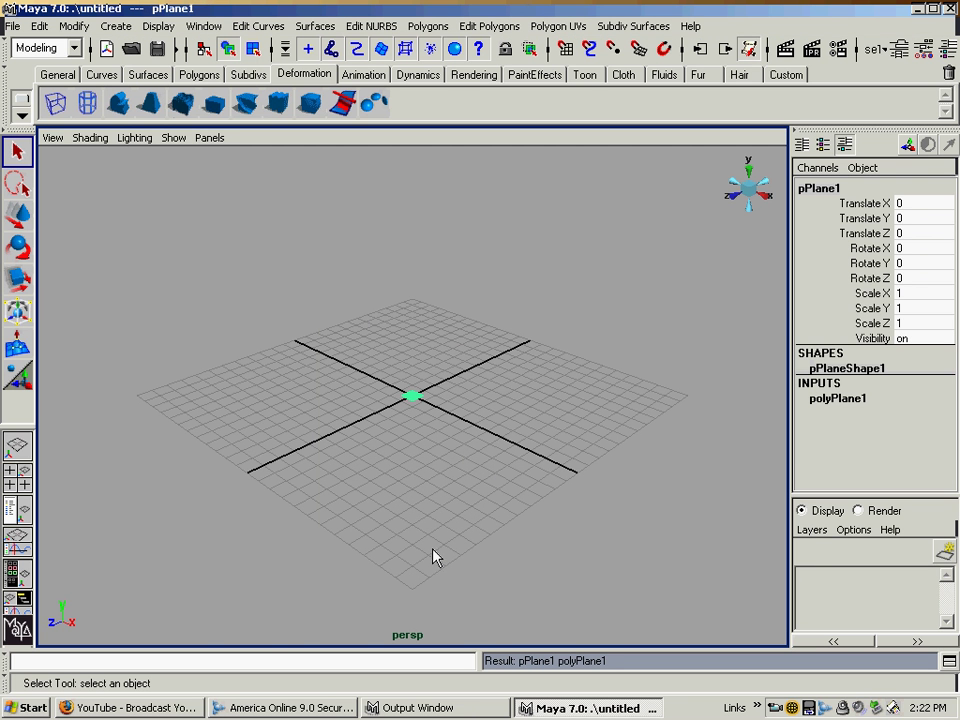
scroll(478, 448, up, 10)
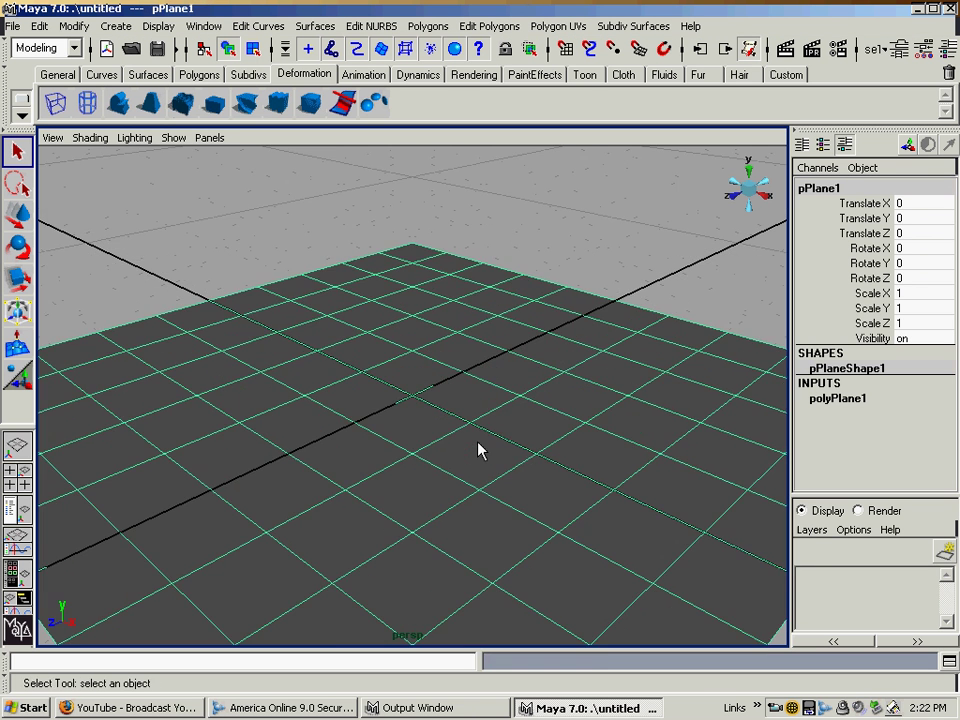
scroll(478, 448, down, 3)
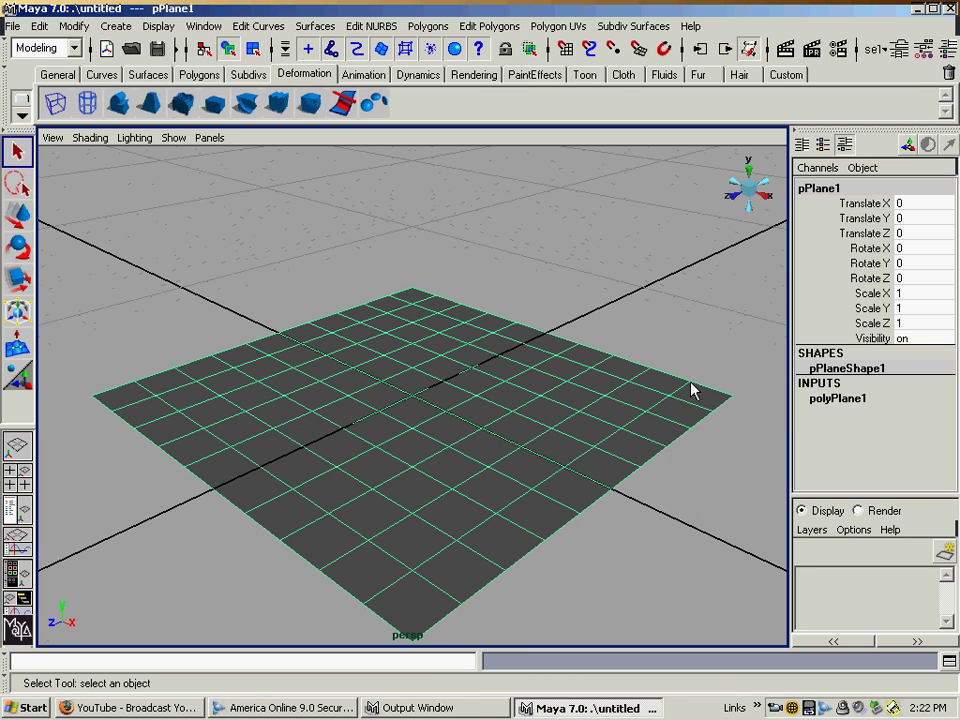
scroll(482, 465, down, 5)
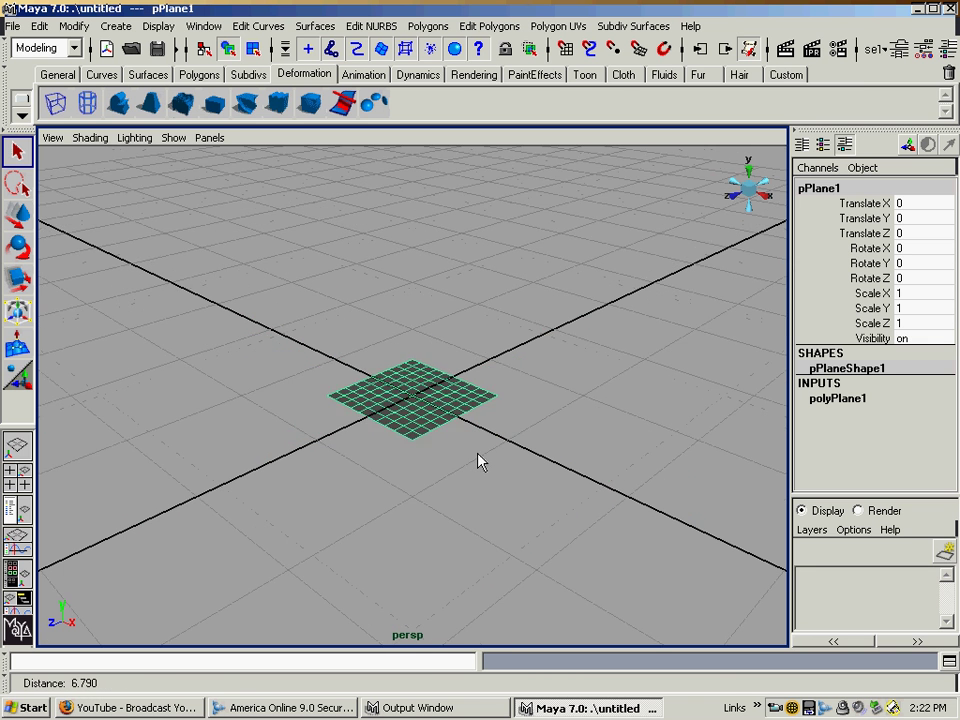
Scale the plane uniformly to about 15.2 and raise it to about 0.87 on the Y axis.
key(r)
drag(412, 395, 630, 392)
key(w)
drag(418, 332, 418, 320)
scroll(517, 285, up, 3)
alt+drag(517, 285, 524, 314)
alt+right_drag(522, 314, 480, 355)
alt+drag(480, 355, 448, 339)
alt+right_drag(448, 339, 432, 322)
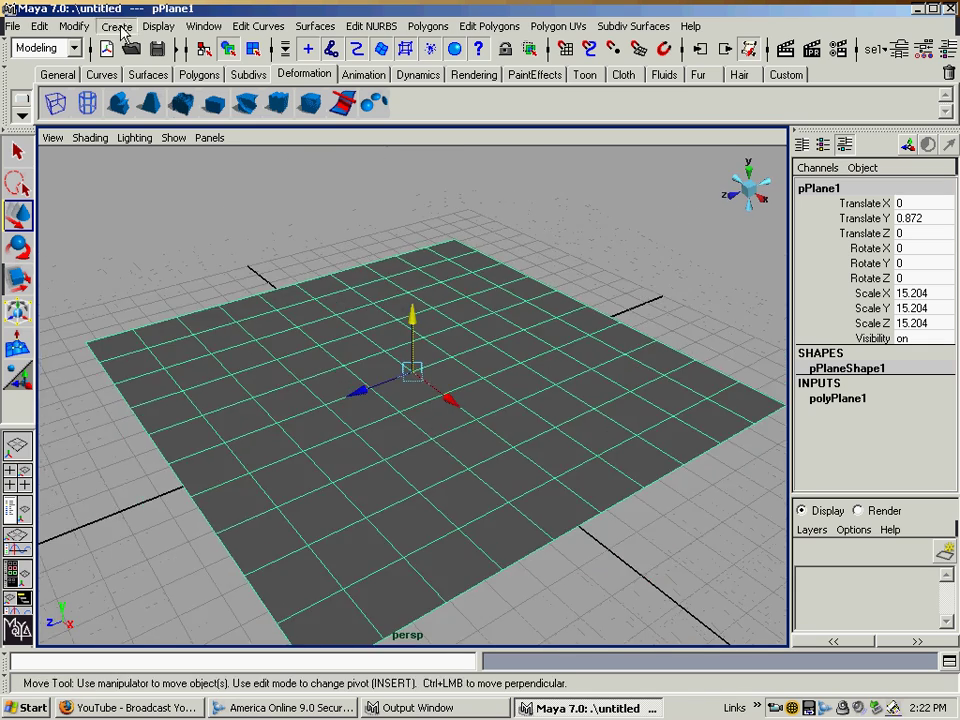
Create a polygon sphere and move it above the plane's far edge, to about 3.6 in Y and -5.27 in Z.
click(117, 27)
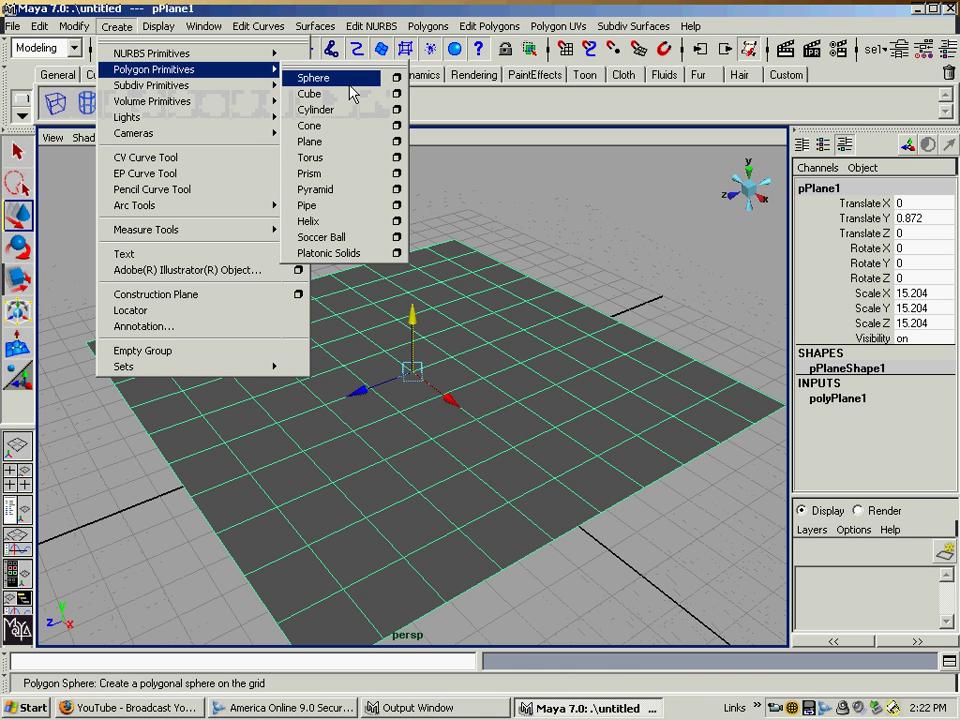
click(350, 88)
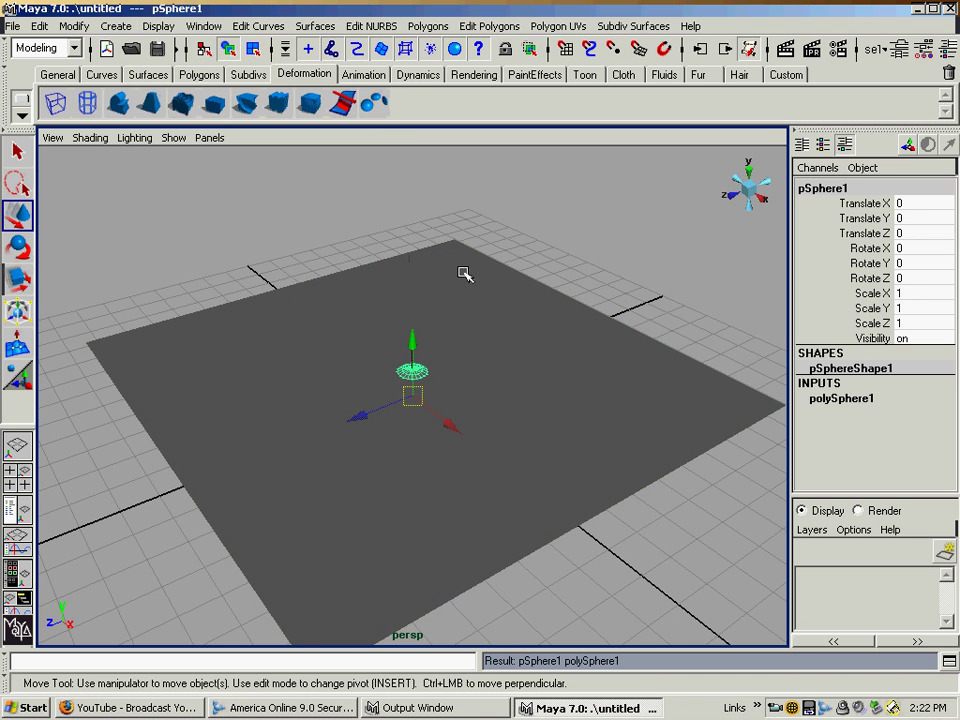
drag(414, 336, 428, 222)
drag(362, 306, 506, 253)
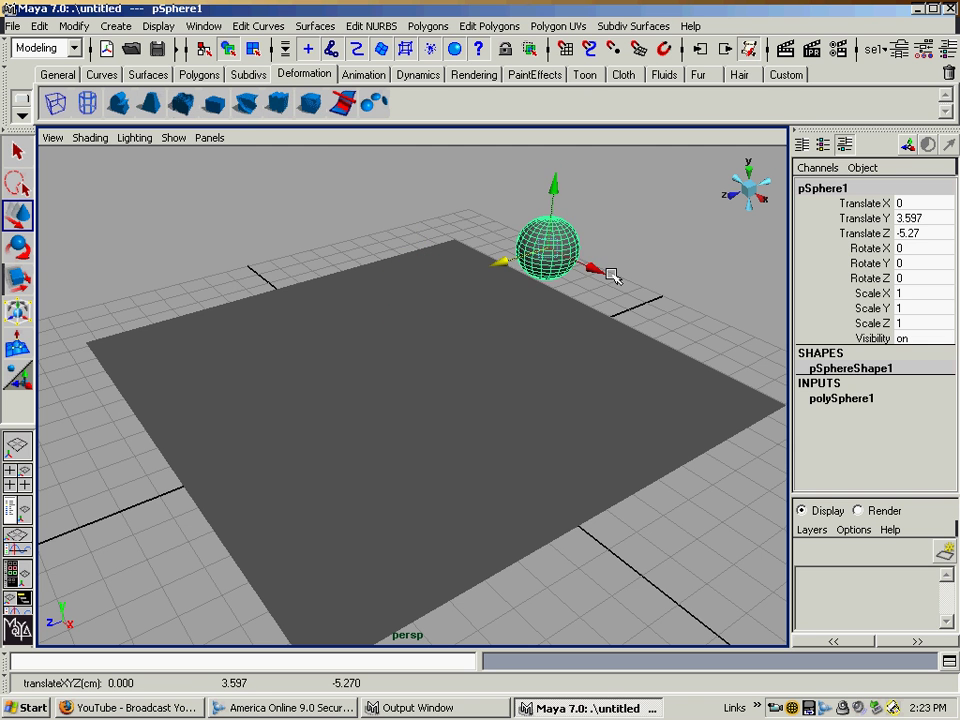
click(617, 272)
alt+middle_drag(596, 311, 529, 360)
alt+right_drag(529, 360, 534, 343)
alt+drag(534, 343, 553, 313)
alt+right_drag(553, 313, 495, 399)
alt+drag(495, 399, 424, 413)
alt+right_drag(424, 413, 489, 365)
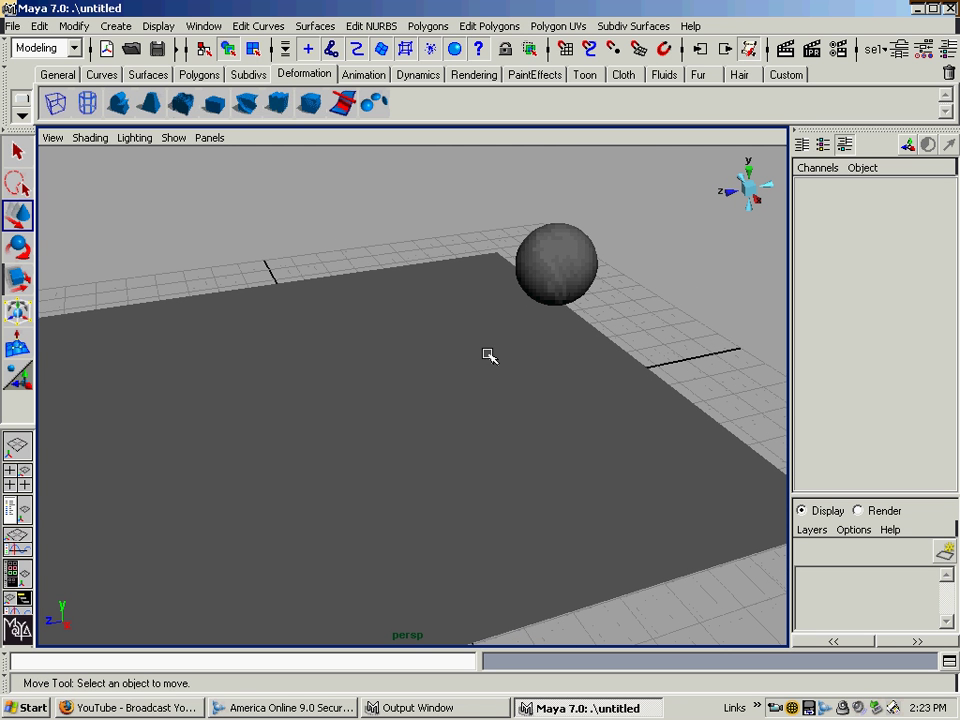
Select the plane and shift it to about -0.19 in X and -0.27 in Z.
click(360, 426)
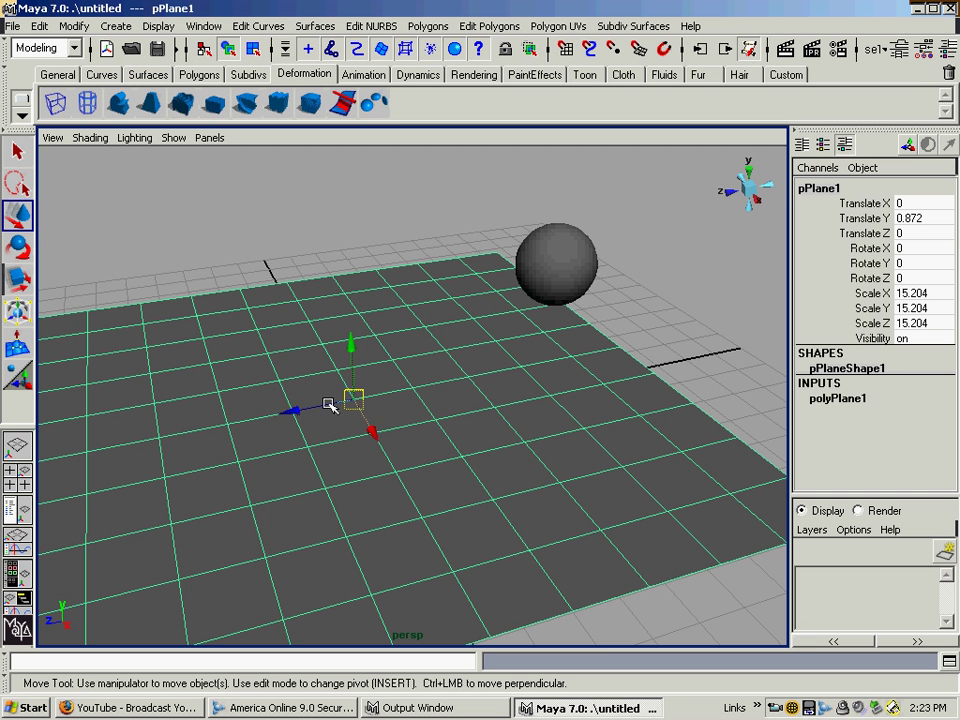
drag(363, 428, 450, 412)
click(480, 412)
alt+middle_drag(482, 418, 508, 407)
scroll(508, 408, up, 4)
alt+drag(432, 434, 446, 454)
click(435, 418)
alt+right_drag(446, 454, 450, 448)
alt+drag(453, 433, 450, 437)
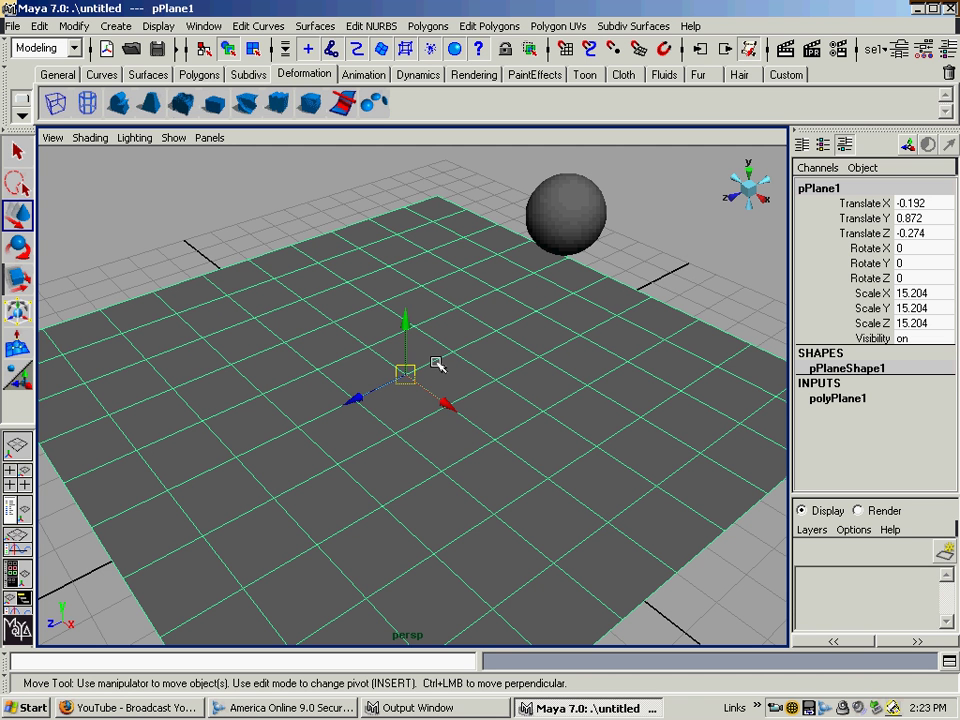
Switch the plane to edge selection and select several edges around its centre together.
right_drag(436, 362, 440, 325)
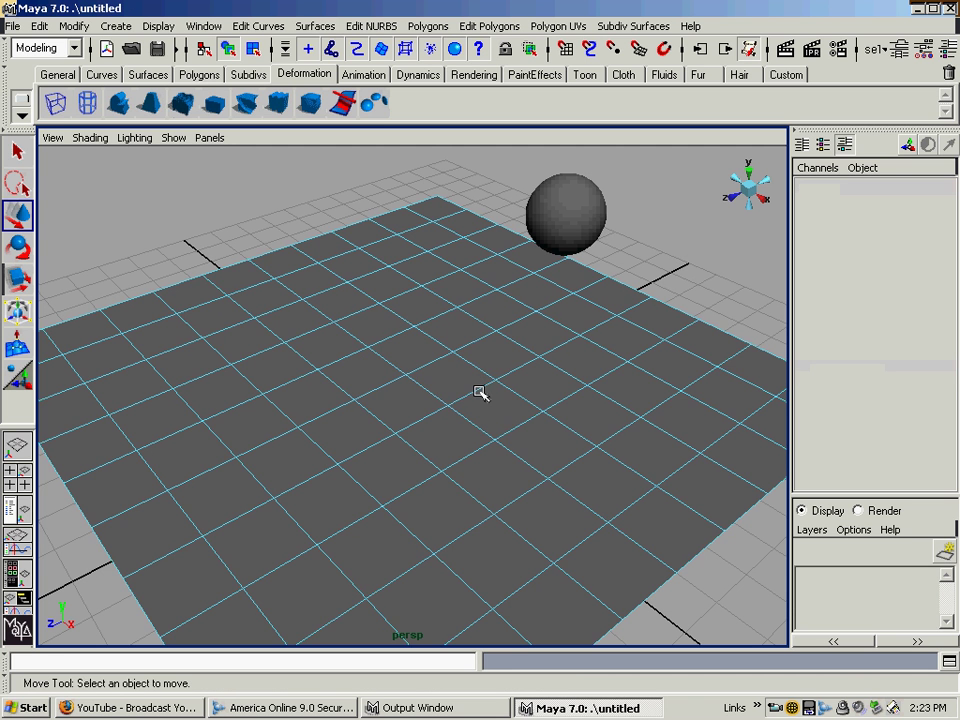
click(477, 390)
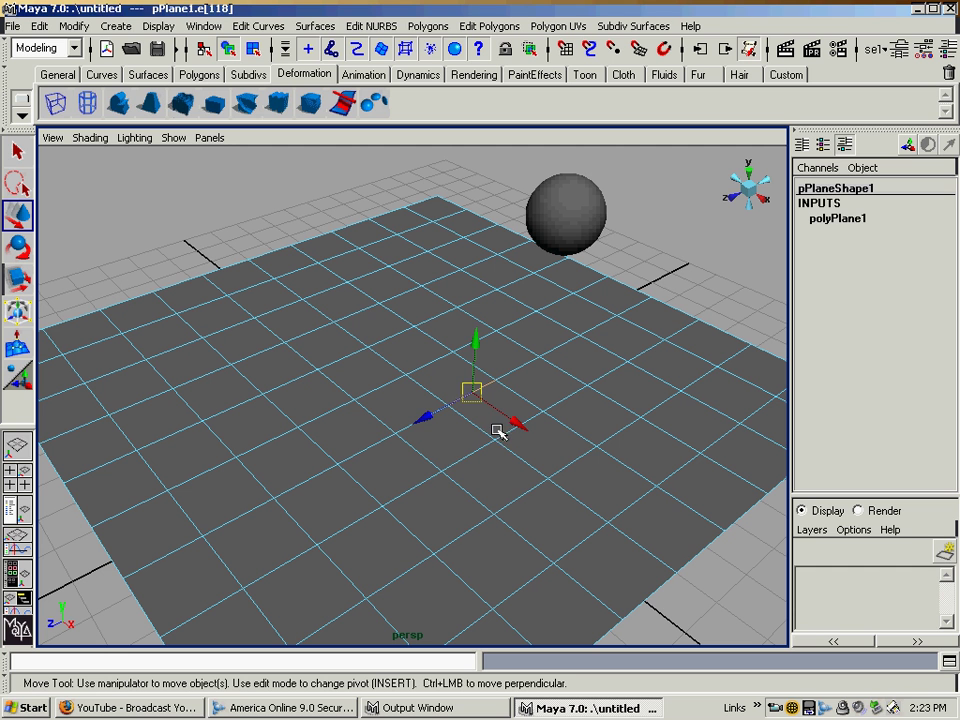
click(474, 450)
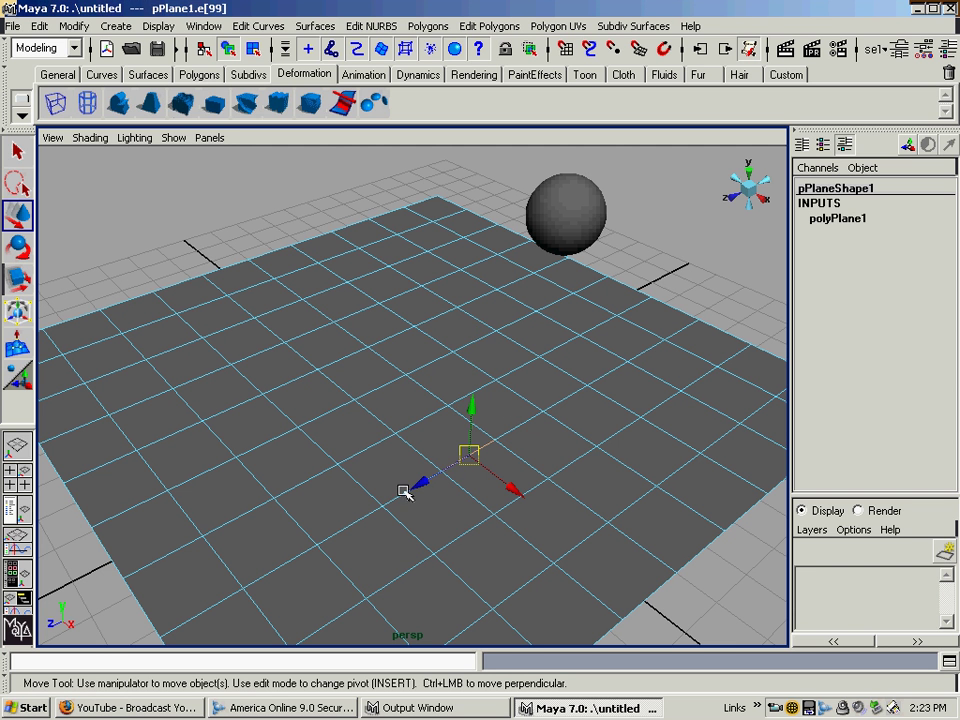
click(362, 450)
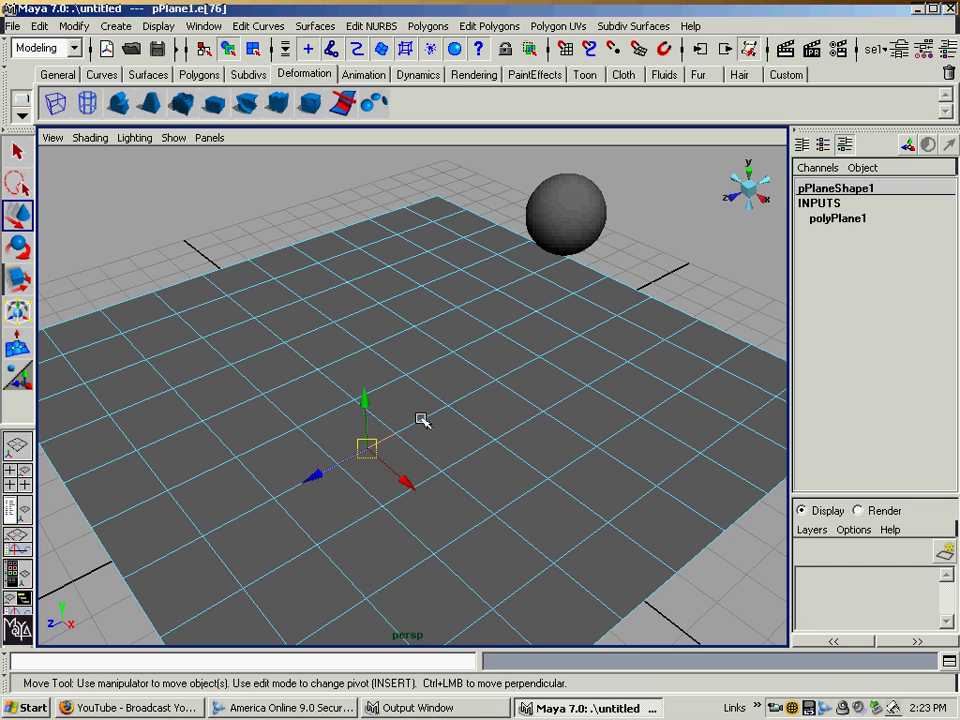
shift+click(438, 411)
shift+click(468, 395)
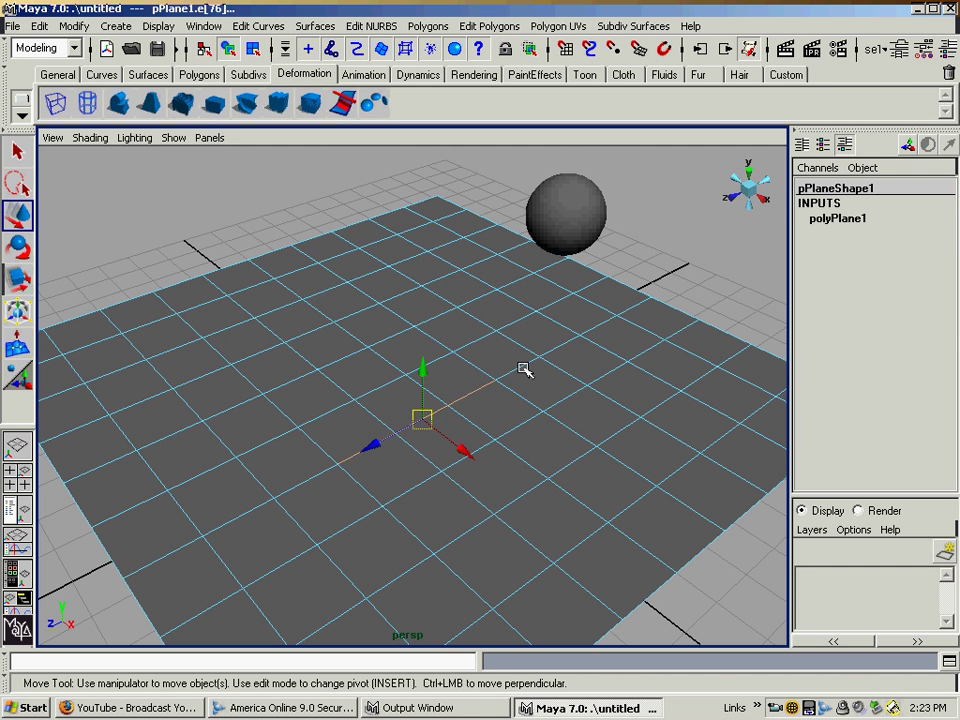
shift+click(522, 364)
shift+click(558, 347)
shift+click(522, 395)
shift+click(439, 347)
shift+click(392, 369)
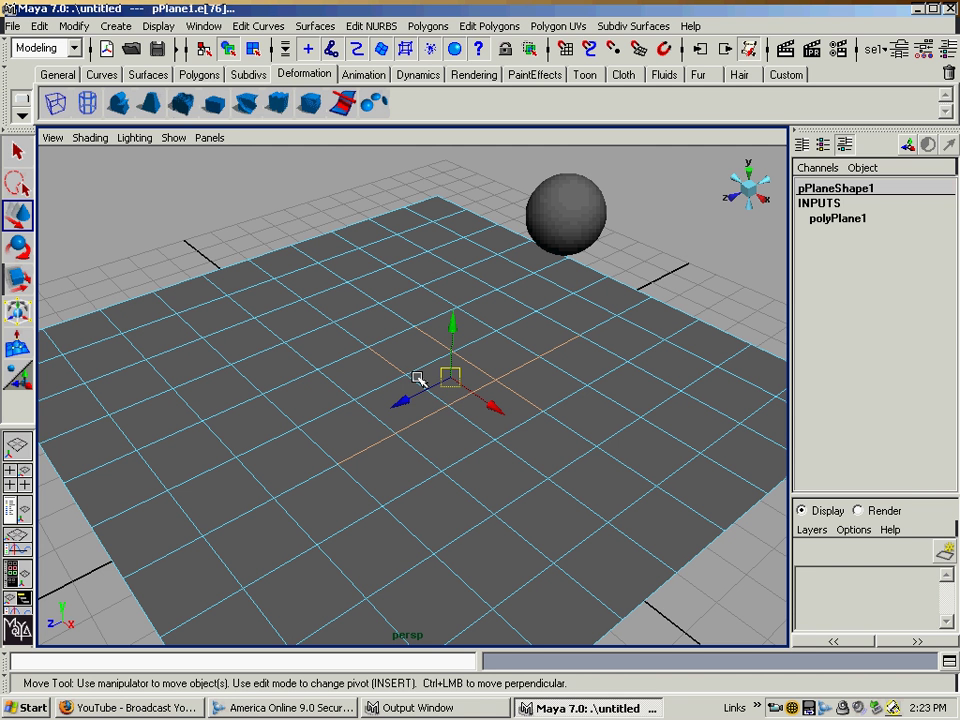
Clear the edge selection, return the plane to object mode and select the whole plane.
click(446, 418)
right_click(449, 381)
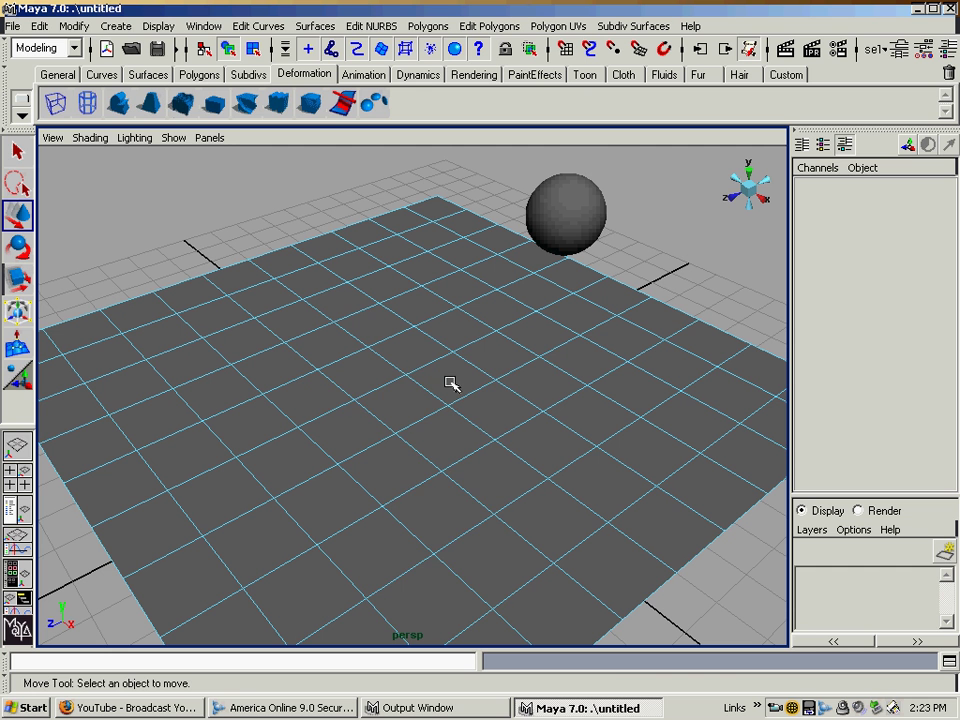
right_click(450, 382)
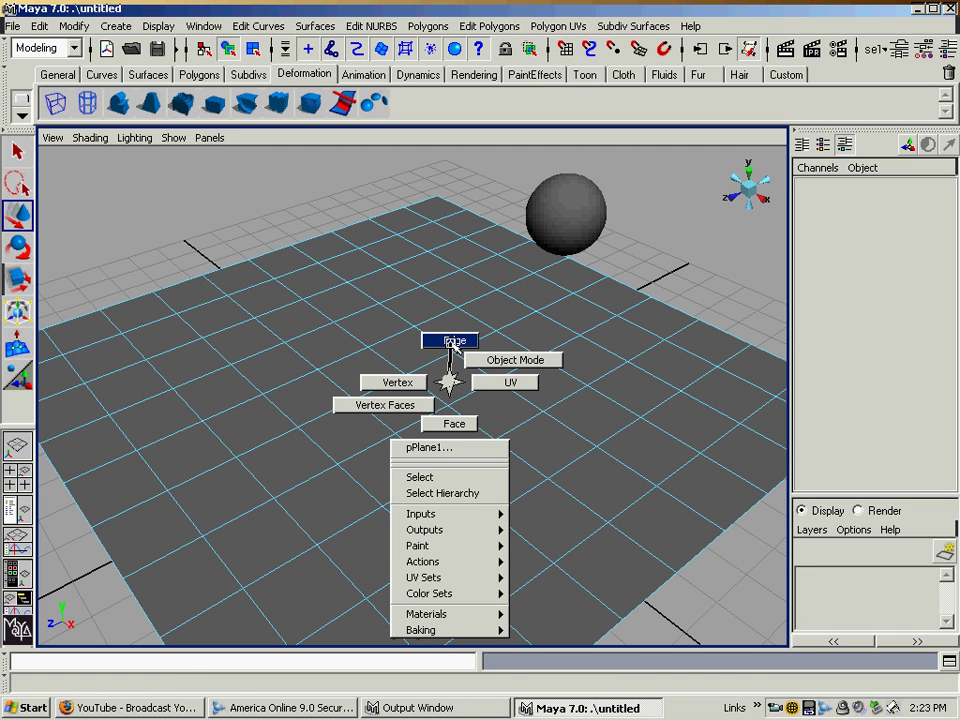
click(490, 360)
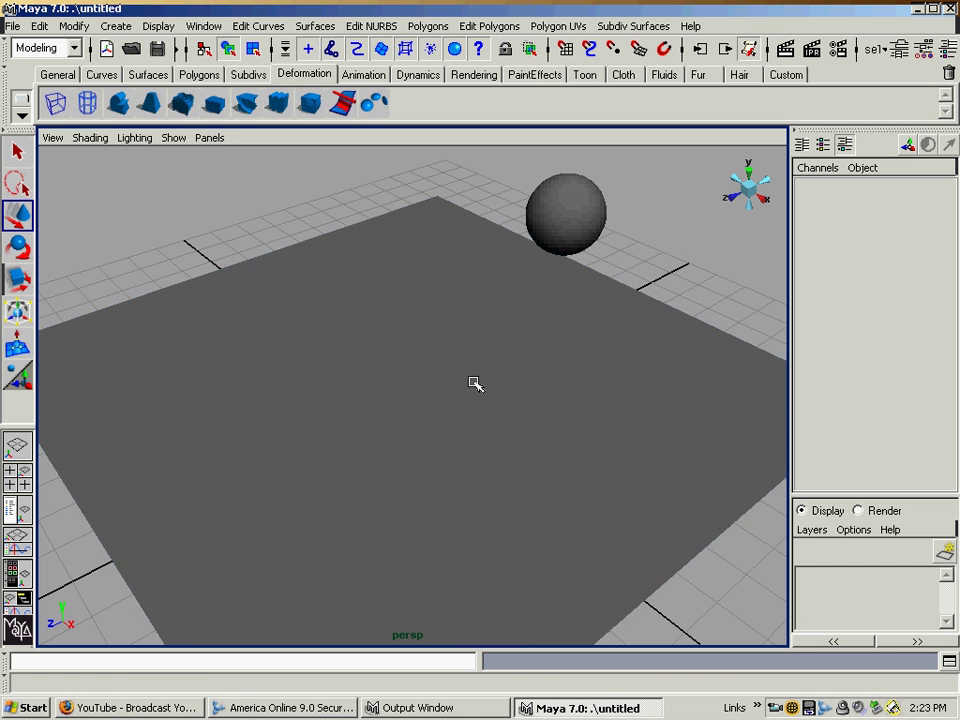
click(474, 384)
Switch the plane back to edge selection and pick a single edge near its middle.
right_click(446, 377)
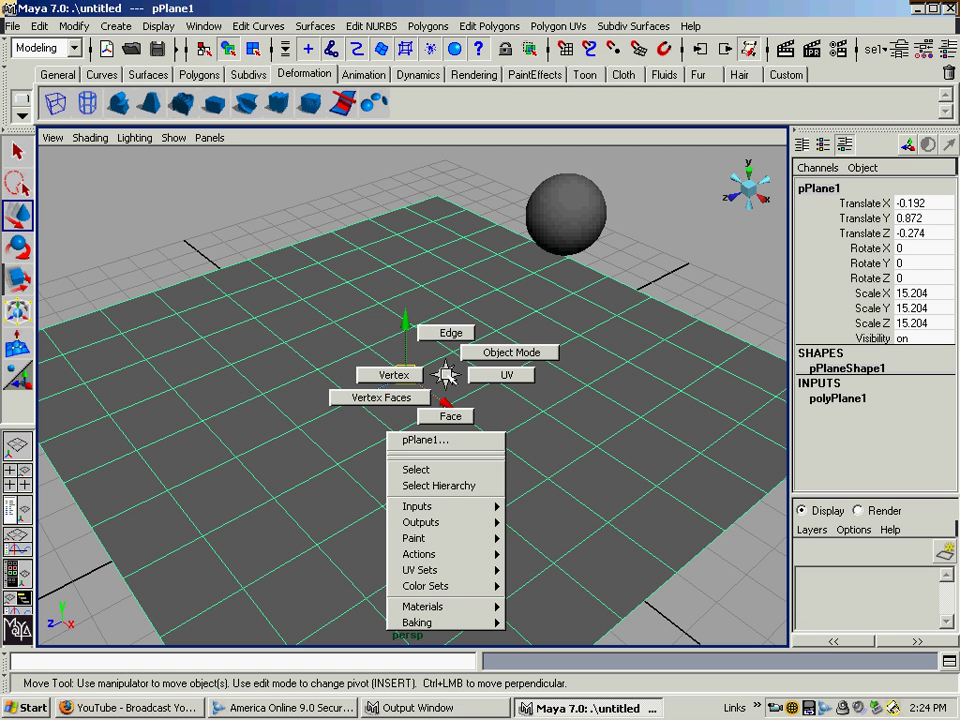
click(448, 334)
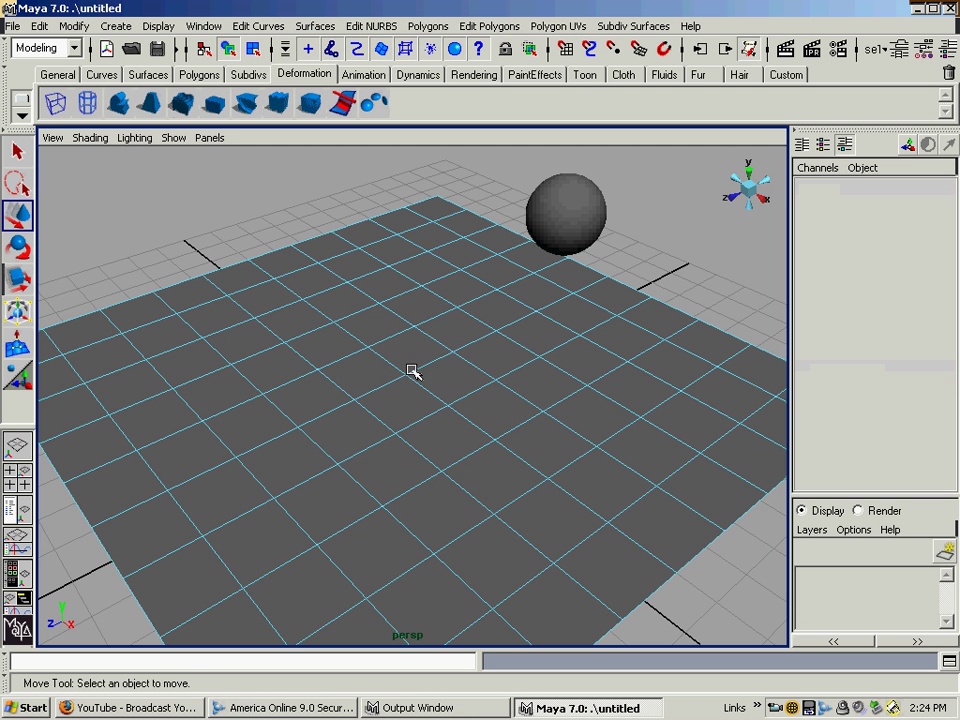
click(424, 366)
click(328, 414)
click(328, 412)
Switch the plane to vertex selection and pick single vertices near its centre, in wireframe and shaded display.
right_click(412, 393)
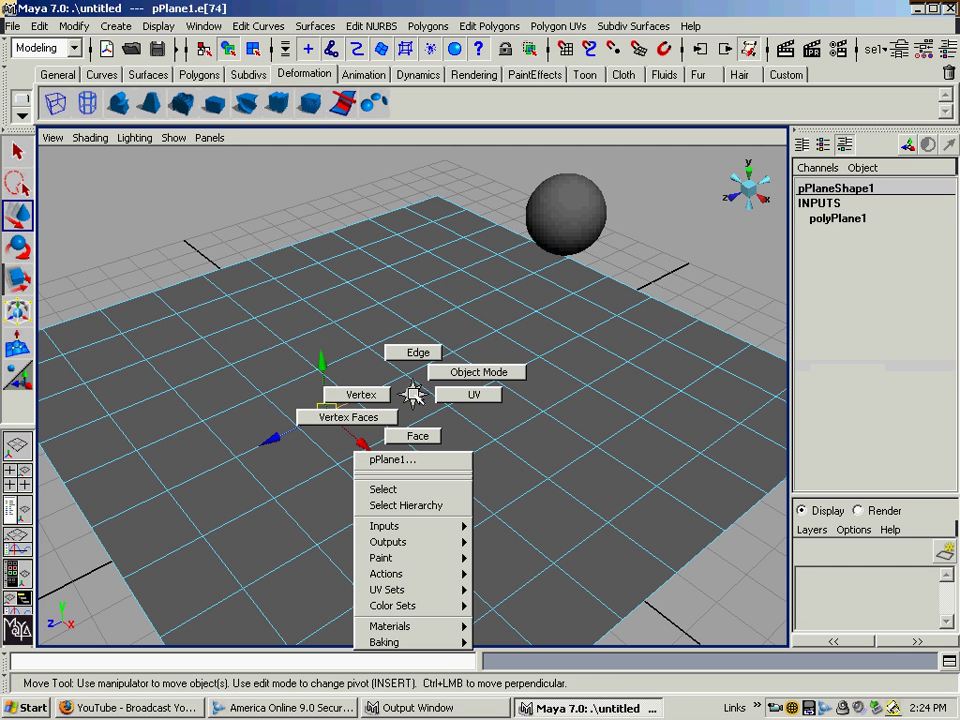
click(345, 393)
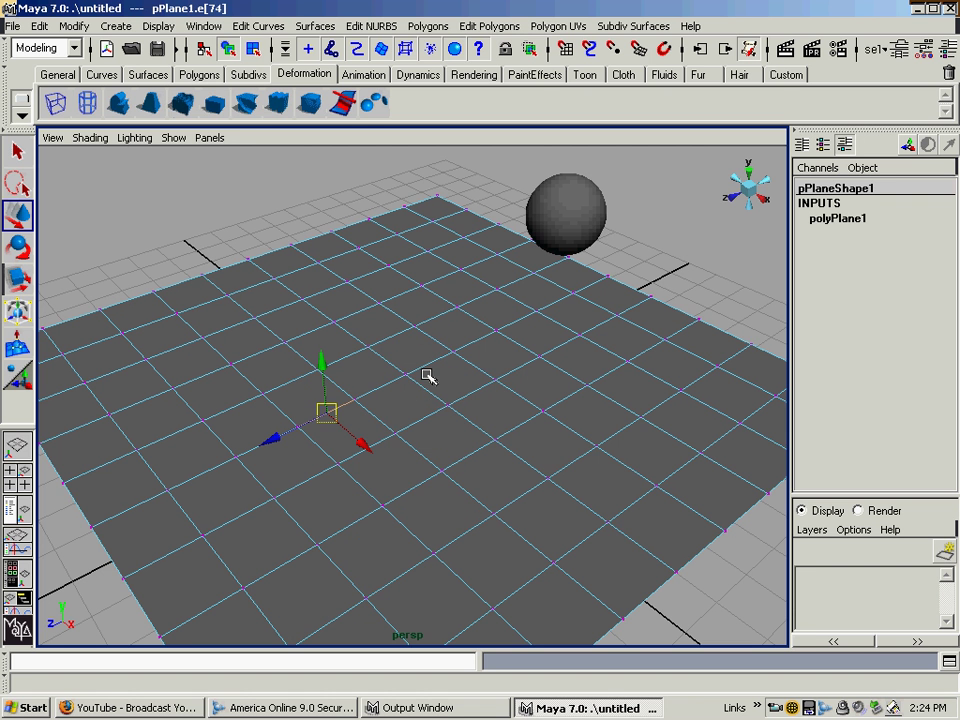
alt+right_drag(360, 336, 448, 397)
alt+right_drag(296, 414, 410, 395)
key(a)
key(4)
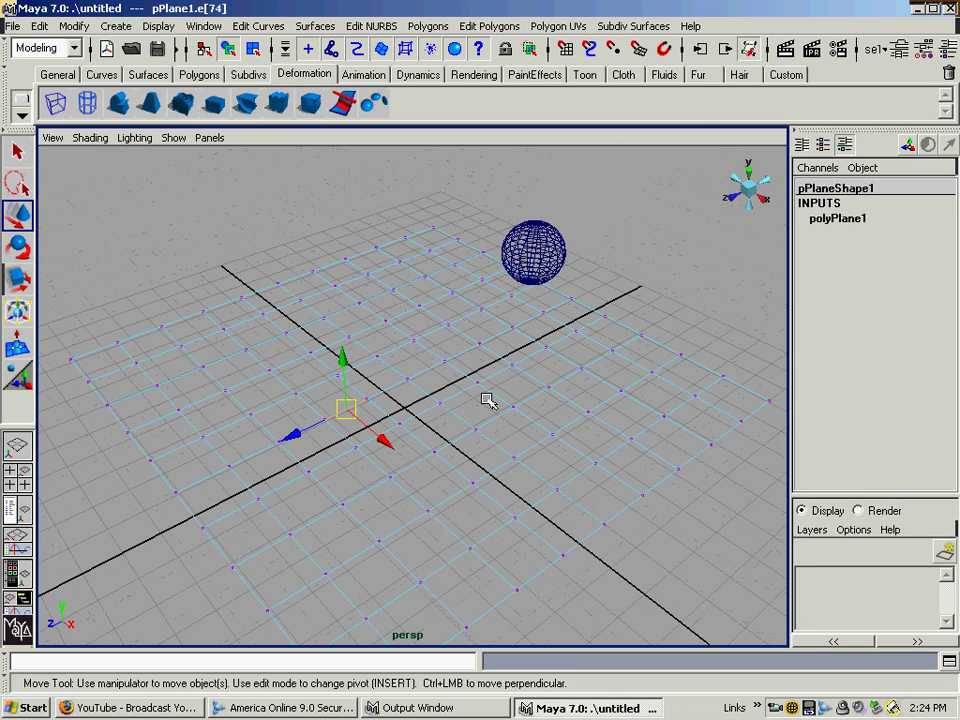
scroll(444, 403, up, 2)
scroll(450, 404, up, 2)
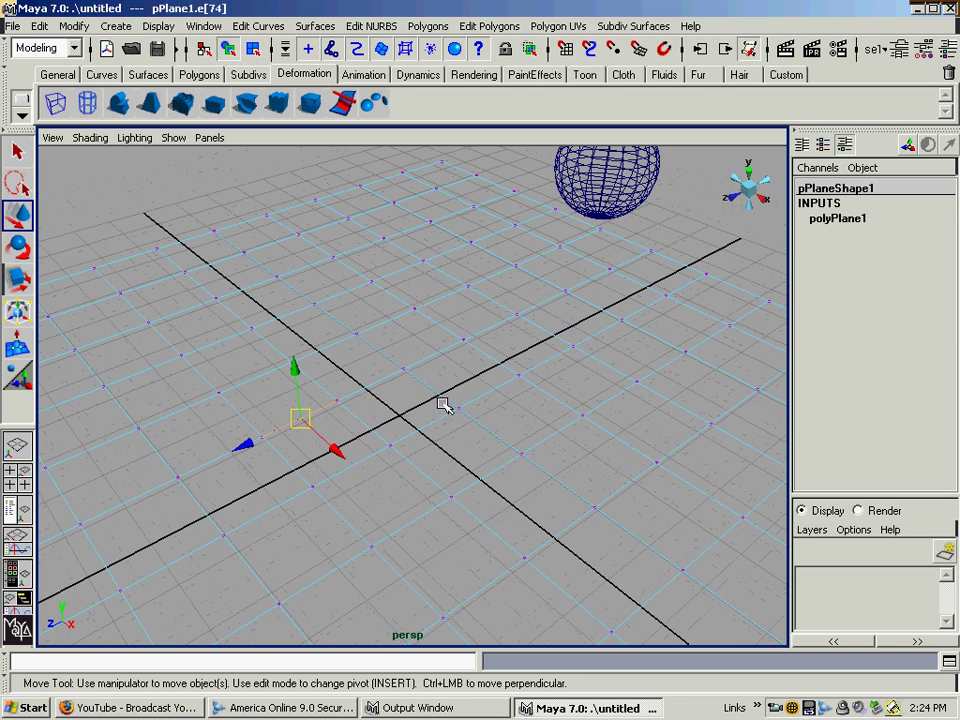
click(457, 408)
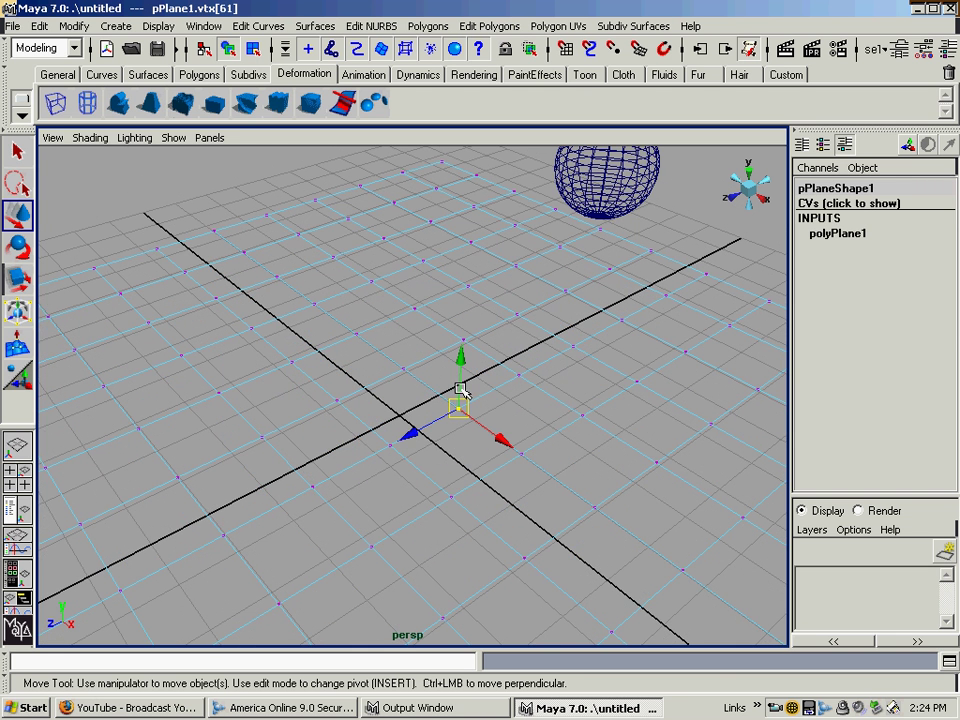
key(5)
click(410, 452)
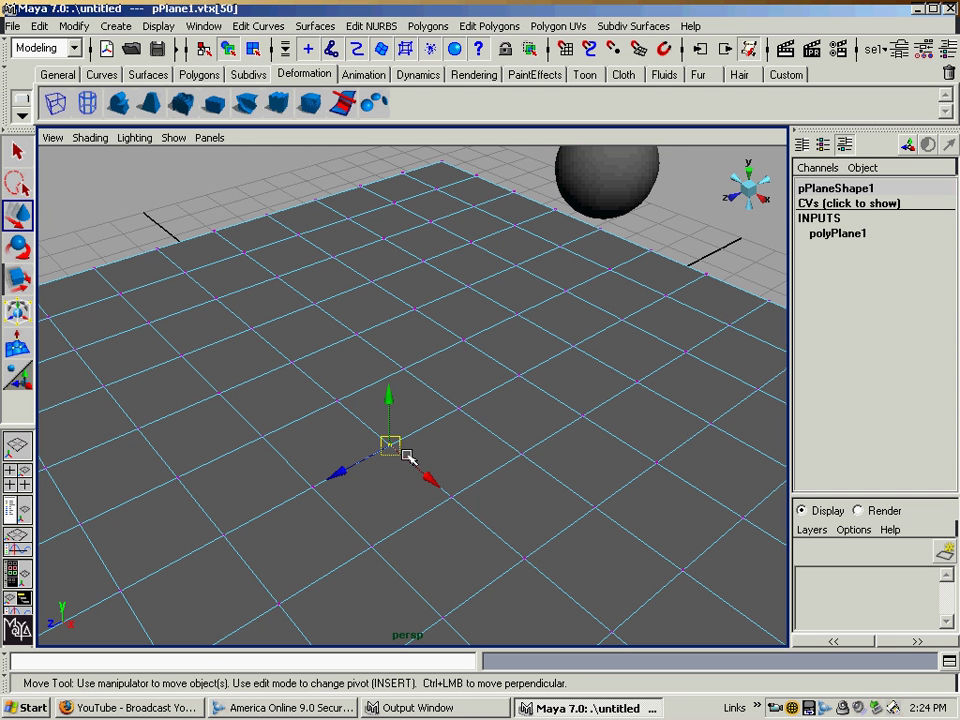
Marquee-select a square block of vertices around the plane's centre with the Select tool.
key(q)
drag(505, 440, 519, 477)
drag(429, 476, 471, 514)
drag(386, 446, 428, 487)
drag(354, 390, 555, 534)
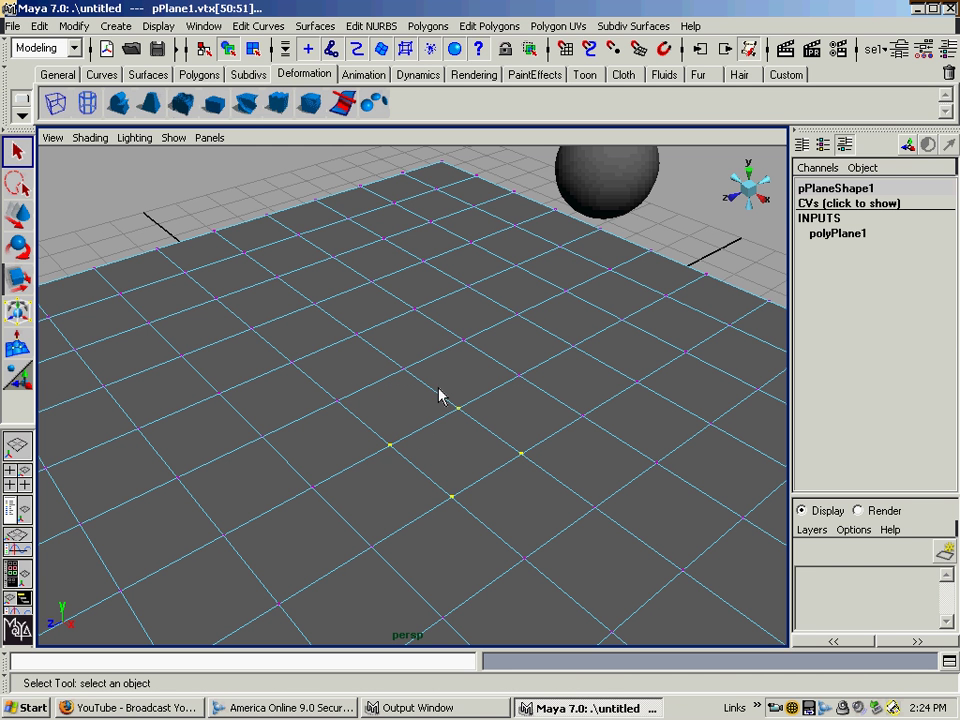
drag(285, 300, 600, 514)
scroll(426, 435, down, 5)
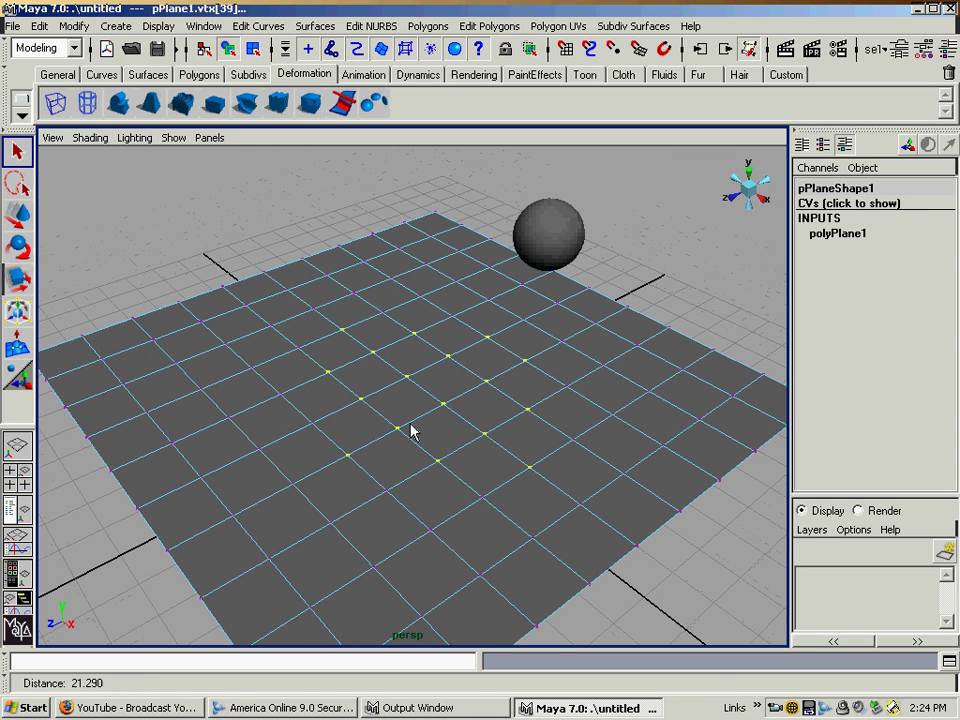
right_drag(409, 412, 437, 388)
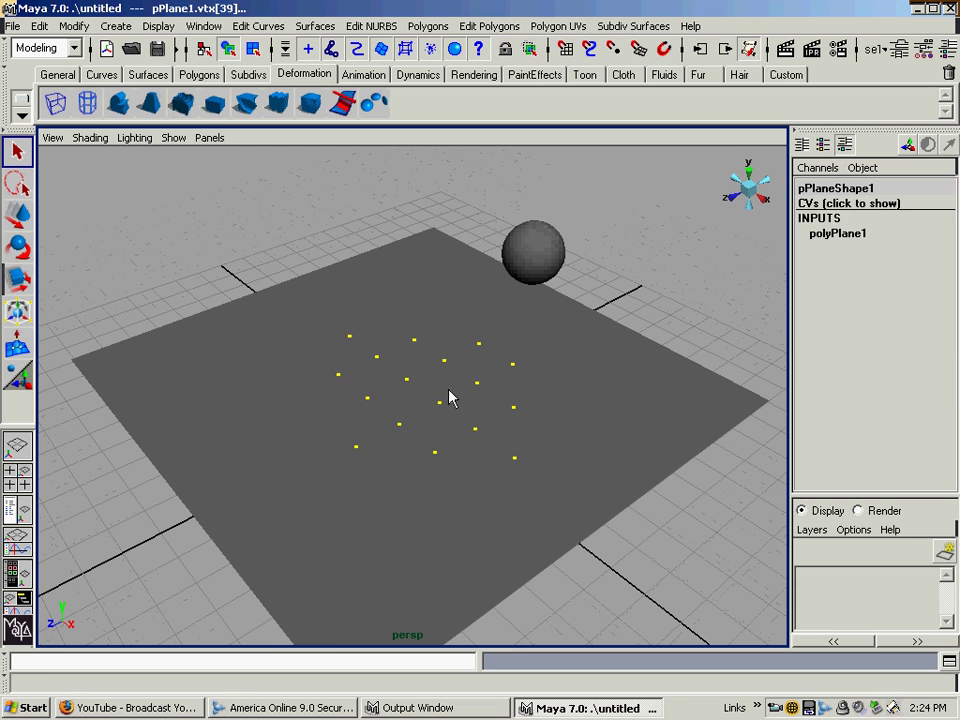
Clear the vertex selection, switch the plane to face selection and pick single faces around its centre.
click(448, 396)
right_drag(420, 388, 424, 424)
scroll(425, 422, up, 2)
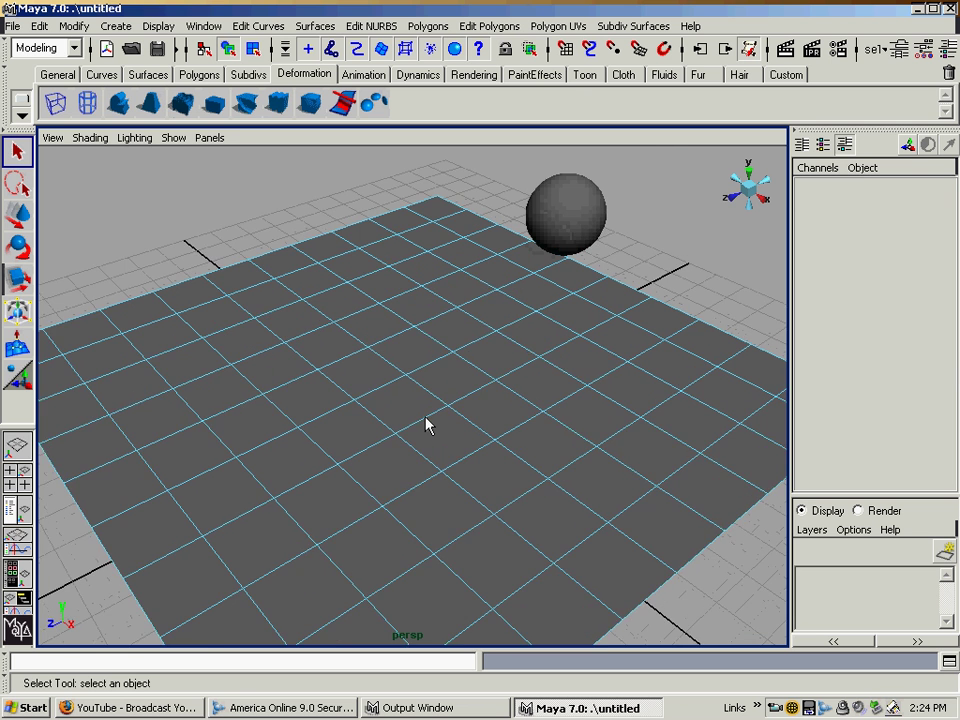
scroll(410, 415, up, 2)
click(400, 410)
click(435, 358)
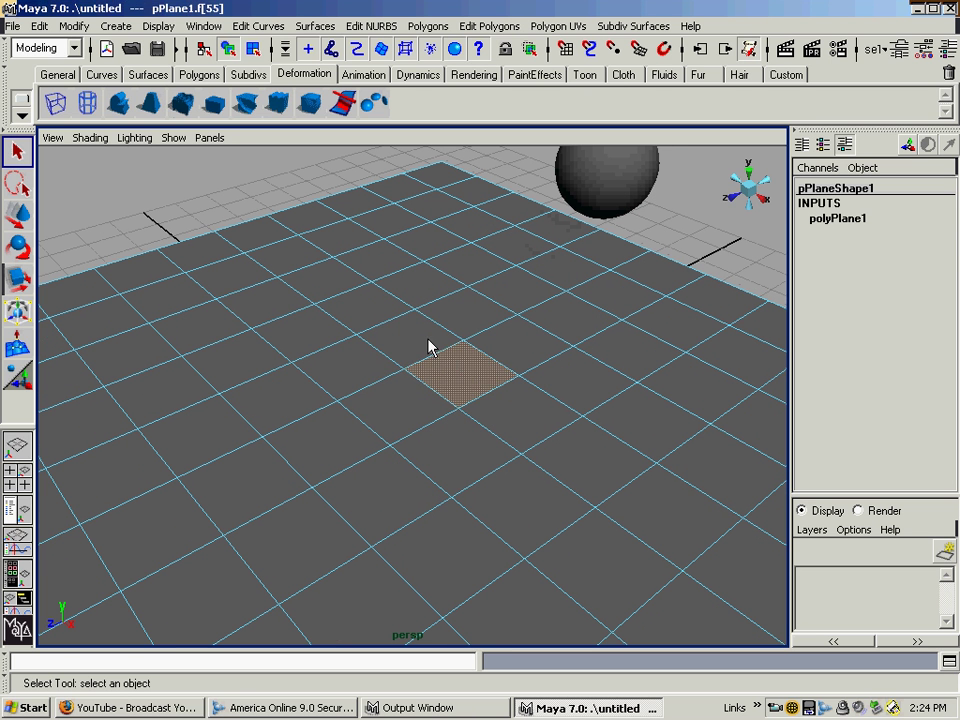
click(398, 355)
click(318, 386)
click(250, 405)
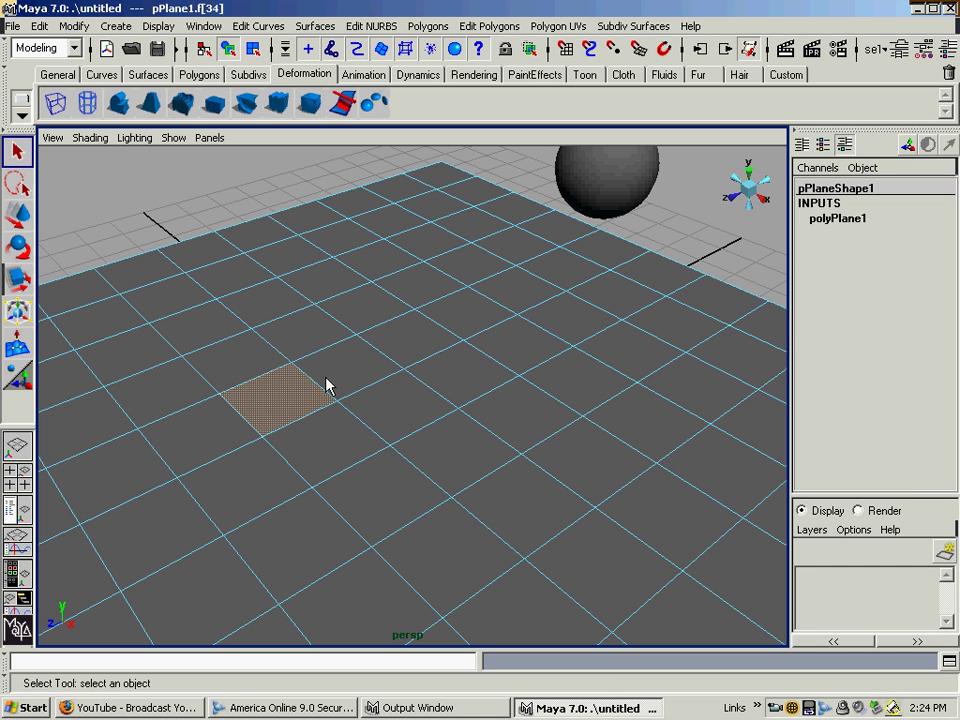
Pick more single faces in front of the plane's centre and marquee-select blocks of neighbouring faces.
click(323, 450)
click(377, 490)
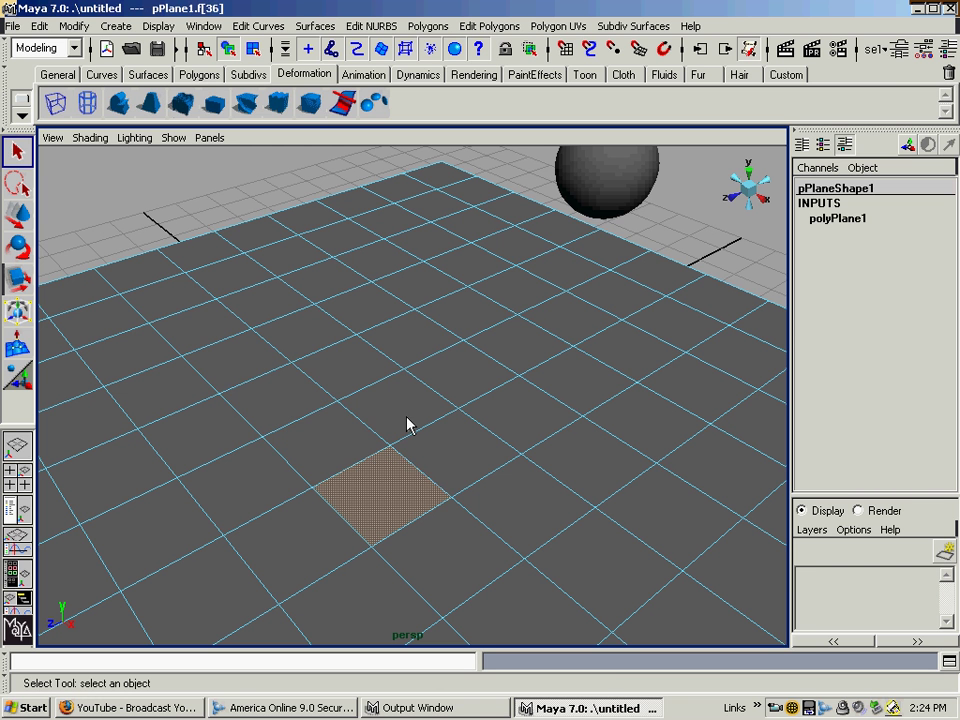
shift+click(435, 455)
shift+click(405, 420)
shift+click(330, 455)
drag(262, 275, 549, 379)
drag(295, 474, 537, 562)
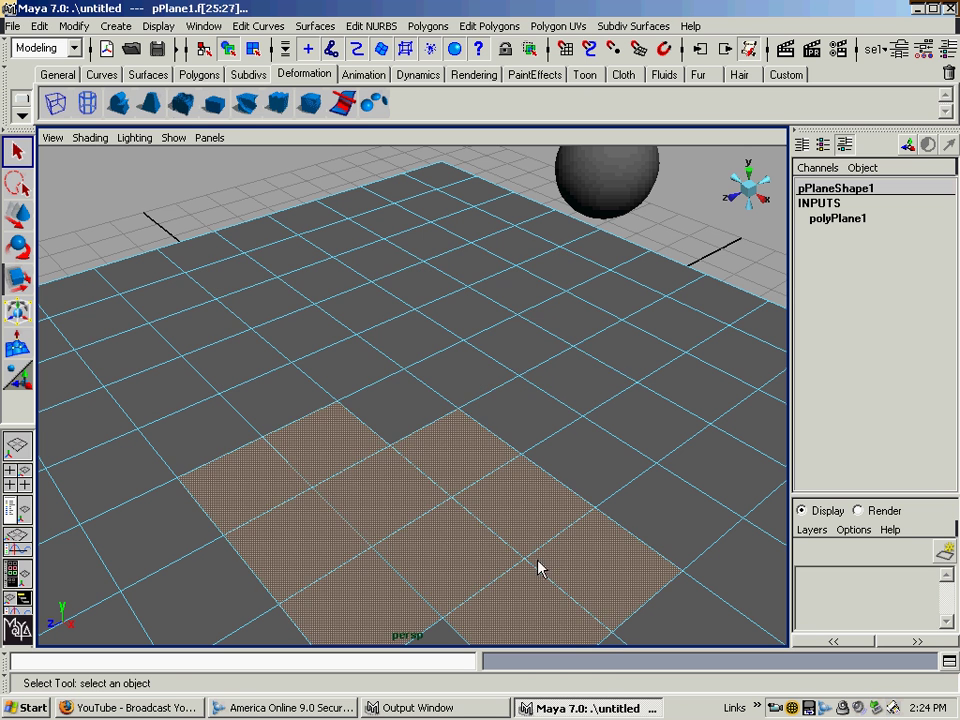
Replace the block selection with a single face near the plane's centre, staying in face selection.
click(505, 397)
alt+right_drag(506, 404, 484, 407)
alt+drag(484, 407, 428, 397)
right_drag(427, 397, 431, 345)
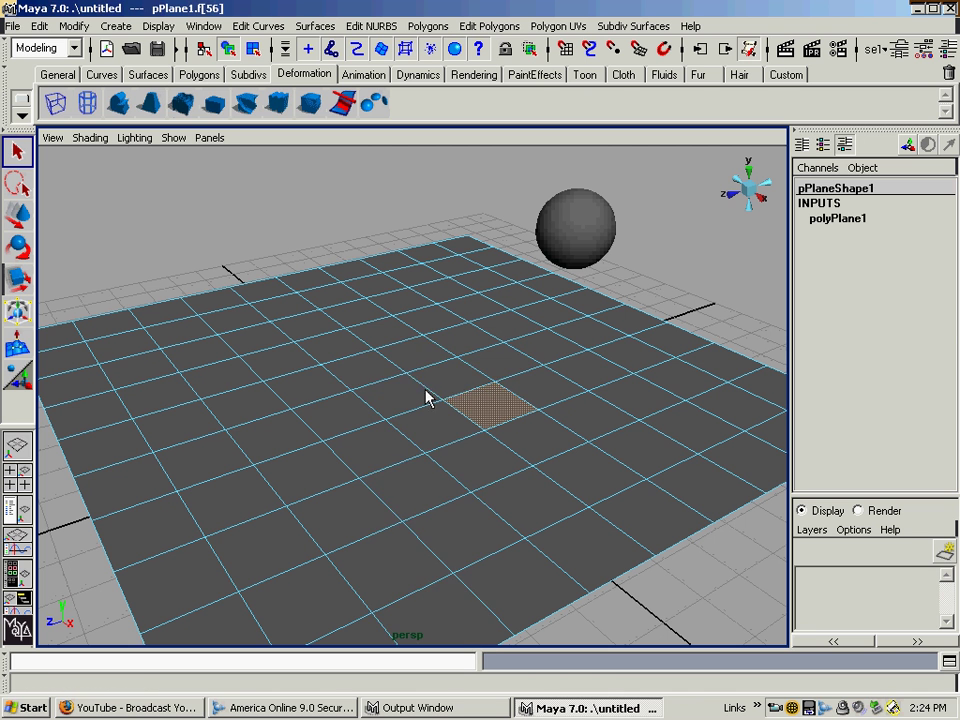
click(424, 391)
right_drag(422, 392, 425, 433)
click(432, 430)
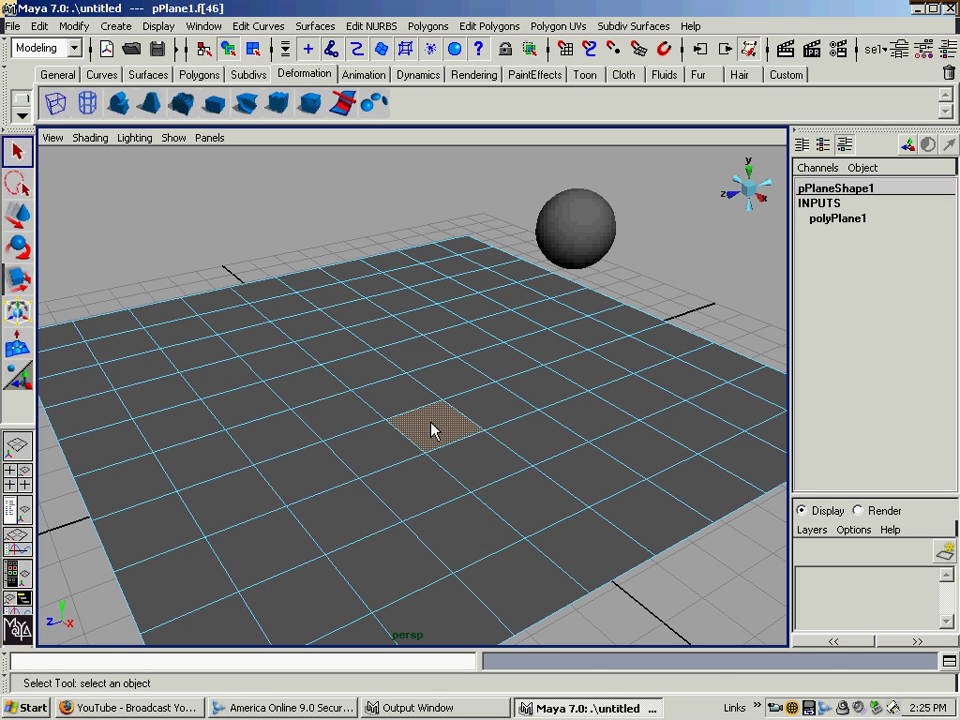
Return the plane to object mode and select it whole, then switch back to face selection and pick one central face.
click(477, 394)
right_drag(462, 396, 486, 384)
click(313, 242)
click(285, 397)
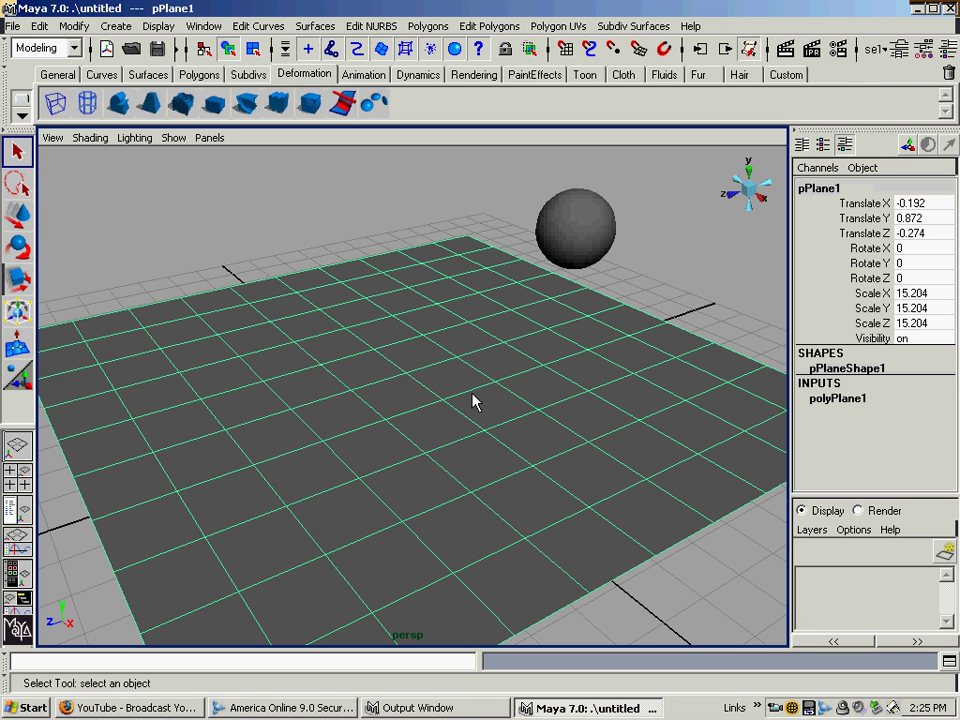
right_drag(463, 389, 469, 433)
click(419, 403)
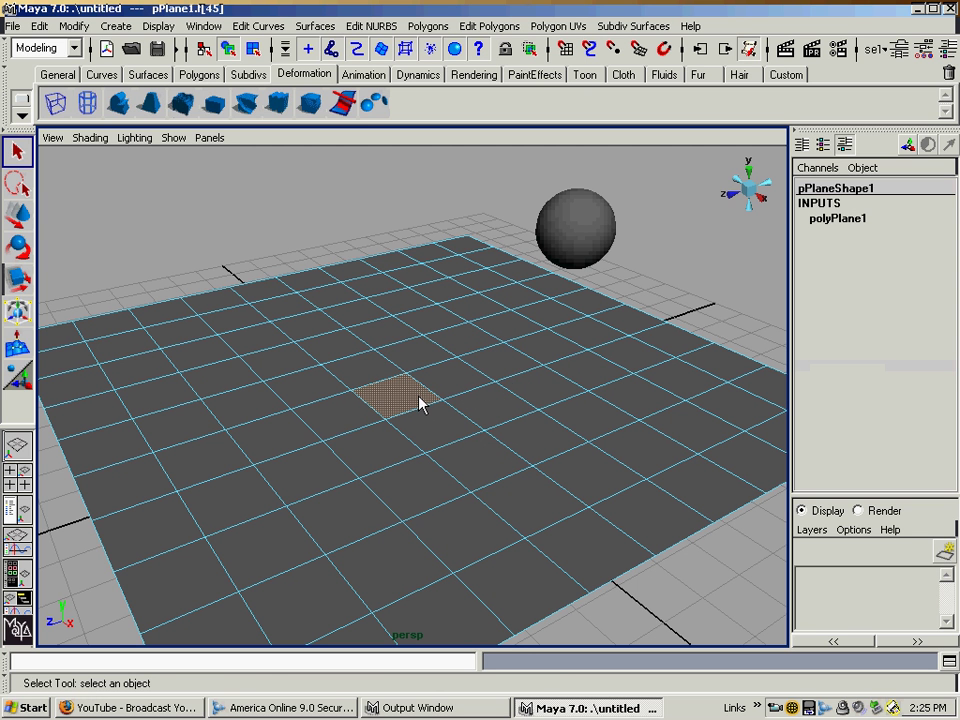
Show the Move, Rotate and Scale manipulators on the picked face and raise it above the plane with the Move tool.
key(w)
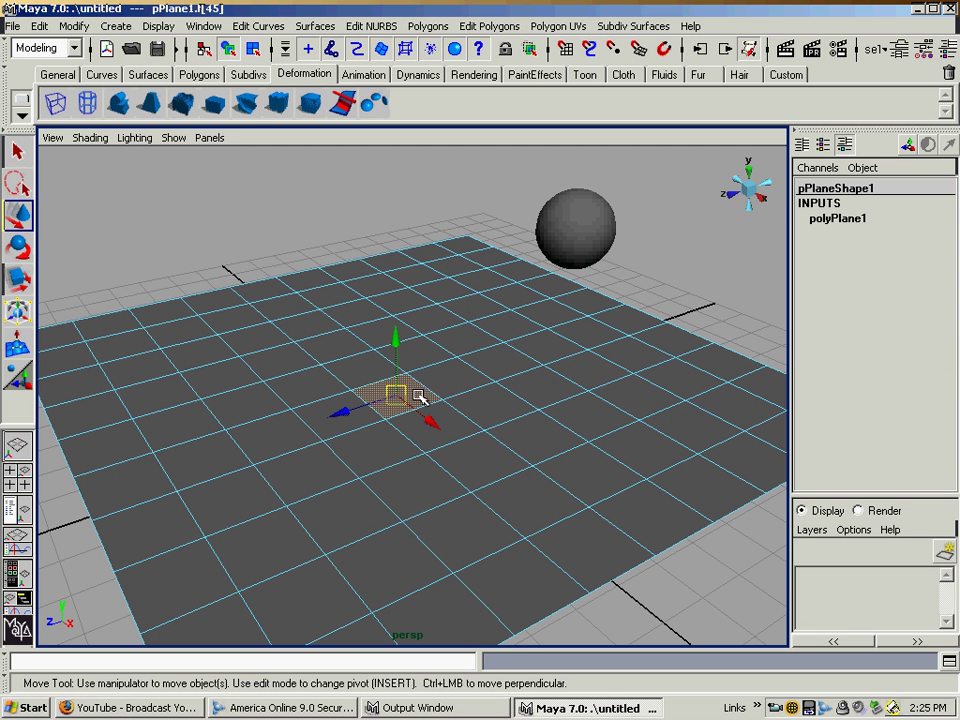
key(e)
key(r)
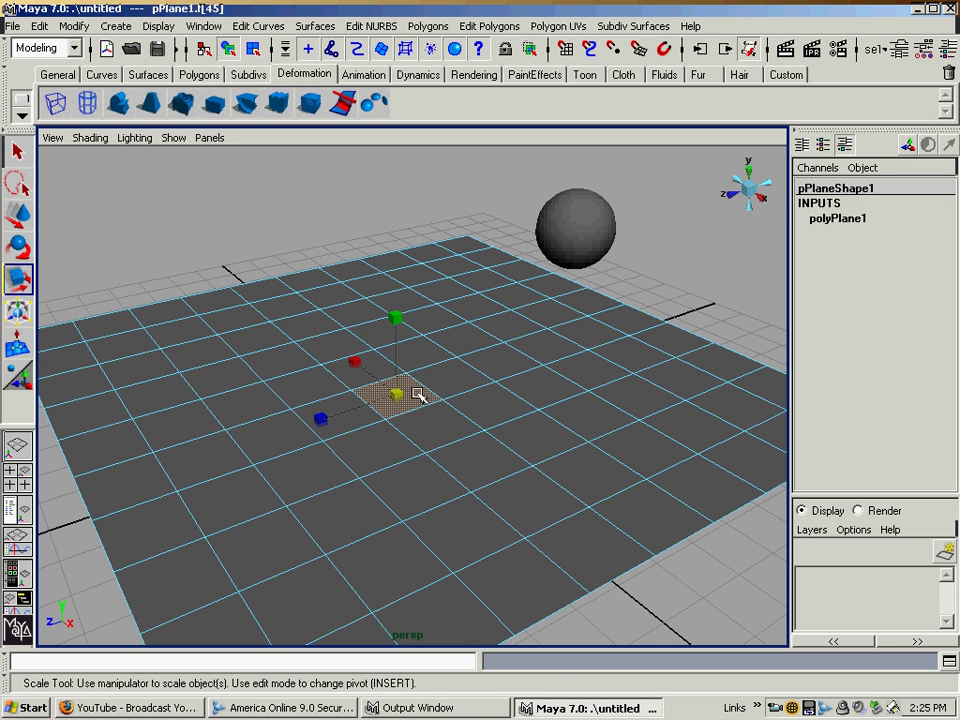
key(w)
mouse_move(395, 331)
mouse_down()
mouse_move(395, 342)
mouse_move(396, 311)
mouse_up()
alt+drag(420, 375, 300, 337)
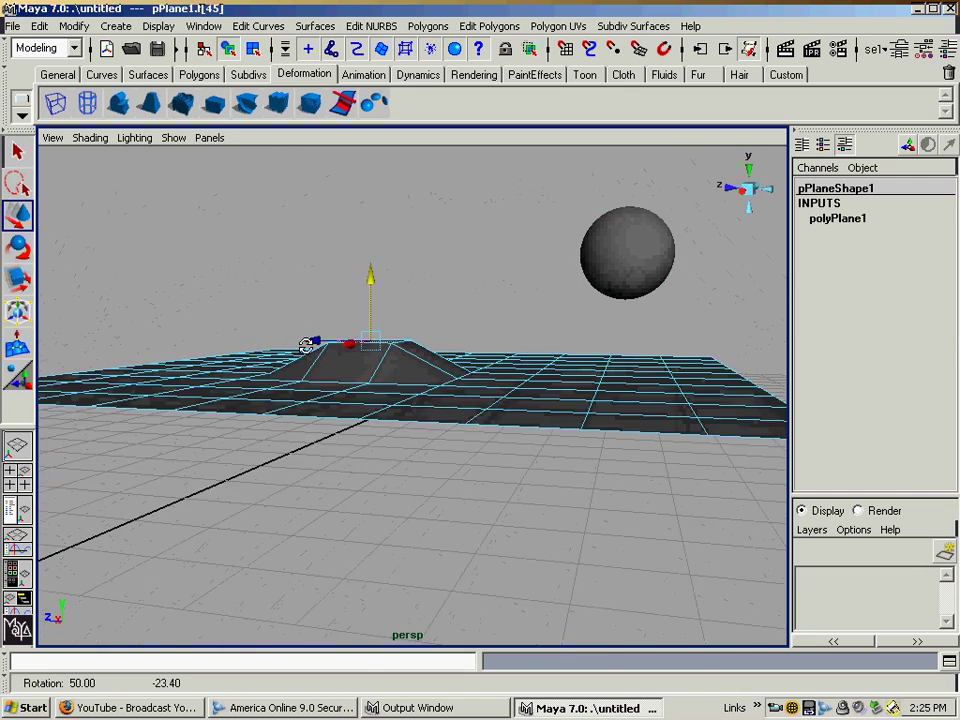
alt+drag(307, 355, 390, 362)
alt+right_drag(390, 362, 403, 369)
alt+drag(403, 369, 435, 364)
Select the whole plane in object mode, switch back to face selection and pick the raised face.
right_click(435, 362)
right_drag(449, 357, 461, 352)
alt+right_drag(484, 428, 319, 264)
click(320, 265)
alt+drag(325, 278, 368, 374)
scroll(394, 373, up, 4)
click(399, 364)
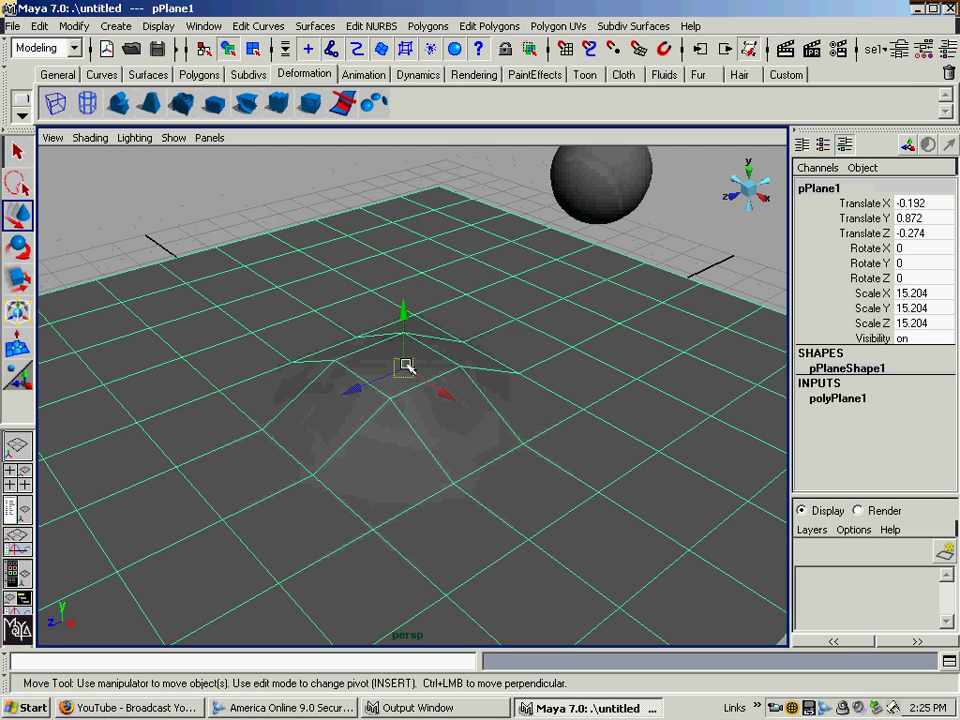
right_click(405, 369)
click(407, 396)
click(375, 362)
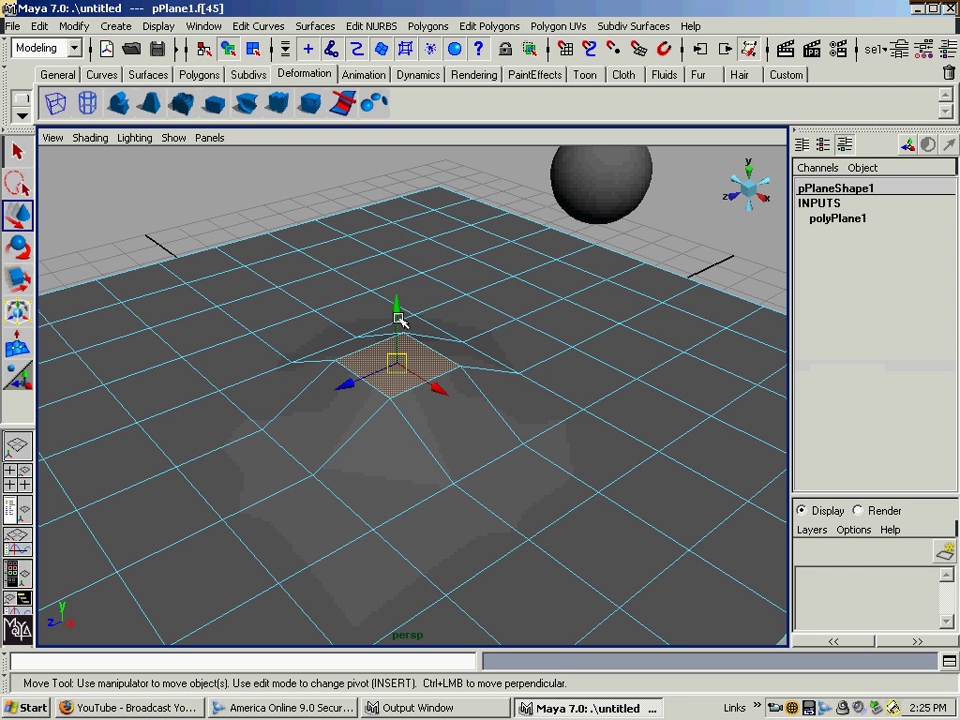
Try pushing the raised face down below the plane and undo the move.
drag(405, 350, 447, 392)
right_drag(446, 388, 480, 379)
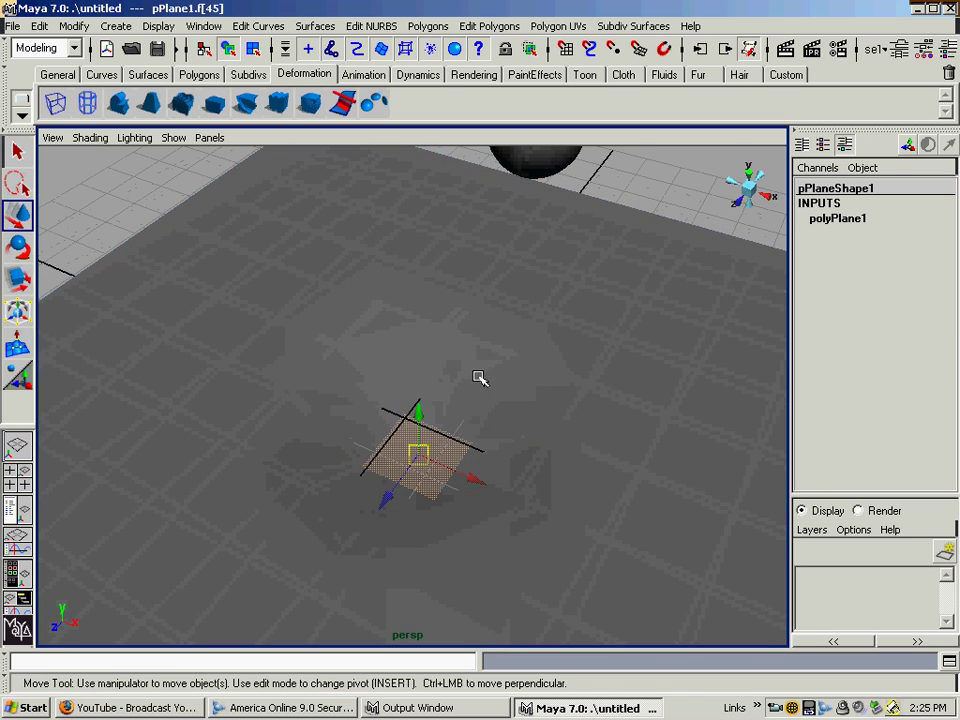
click(493, 387)
key(z)
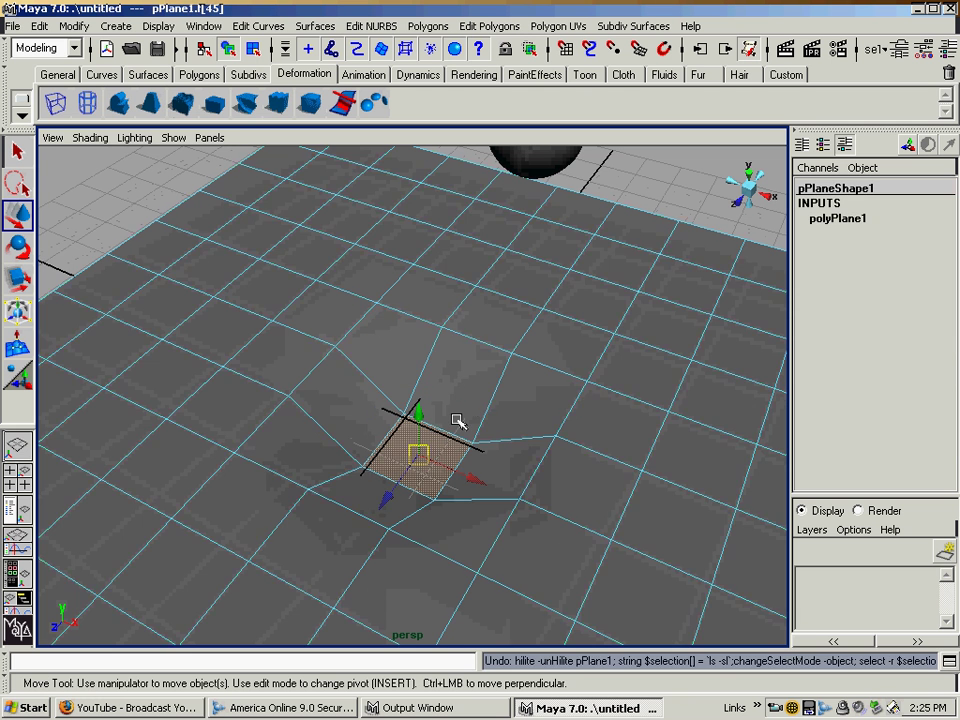
key(z)
alt+drag(437, 416, 444, 418)
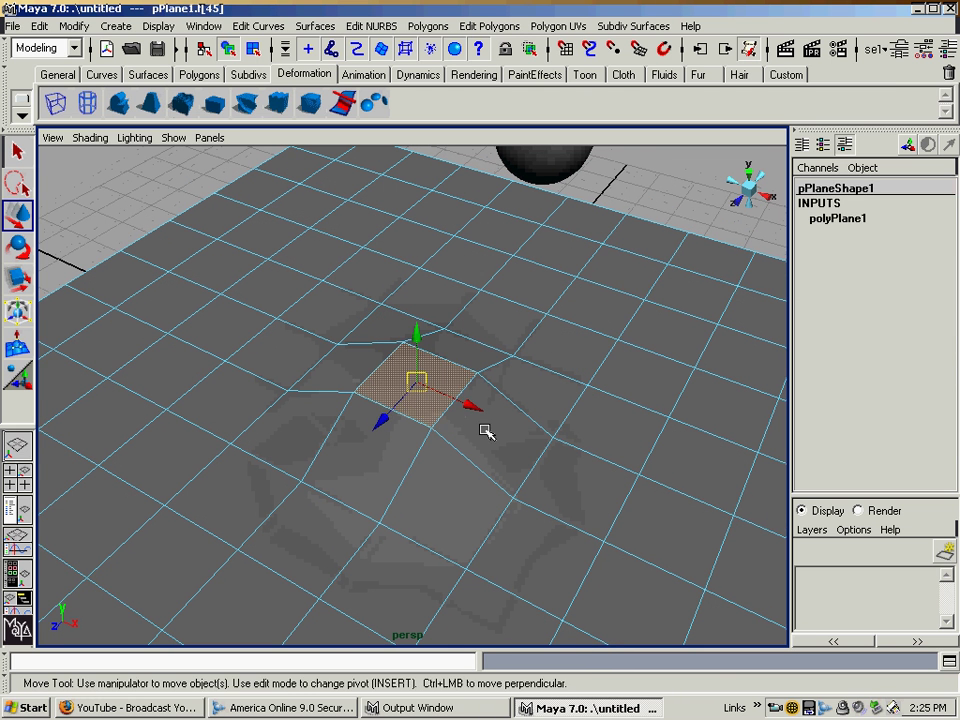
Reselect the raised face in face selection and delete it from the plane.
click(490, 443)
right_drag(431, 396, 417, 417)
click(430, 397)
key(Delete)
Try the Rotate tool on a component beside the hole in the plane and undo the attempt.
alt+drag(431, 393, 403, 381)
right_drag(403, 381, 407, 411)
click(407, 378)
drag(349, 386, 318, 282)
key(e)
drag(340, 212, 580, 314)
key(ctrl+z)
mouse_move(431, 347)
mouse_down()
mouse_move(371, 347)
mouse_move(553, 317)
mouse_move(426, 336)
mouse_move(395, 315)
mouse_move(377, 285)
mouse_move(371, 349)
mouse_move(430, 376)
mouse_move(350, 372)
mouse_move(450, 388)
mouse_move(437, 364)
mouse_up()
key(ctrl+z)
key(ctrl+z)
key(ctrl+z)
Switch the plane to edge selection and pick a single edge in front of the hole.
key(q)
key(w)
right_click(432, 362)
right_drag(422, 361, 420, 324)
alt+drag(495, 394, 481, 478)
click(480, 467)
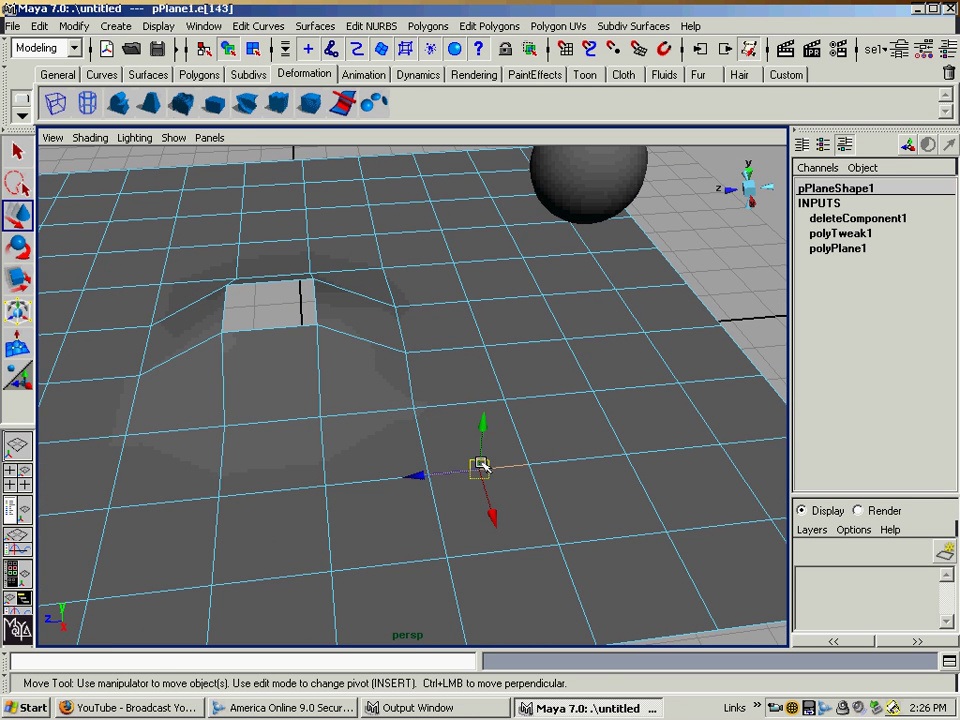
Select several connected edges in front of the hole, undoing a mistaken change along the way.
click(398, 472)
drag(433, 429, 458, 438)
key(ctrl+z)
shift+click(321, 514)
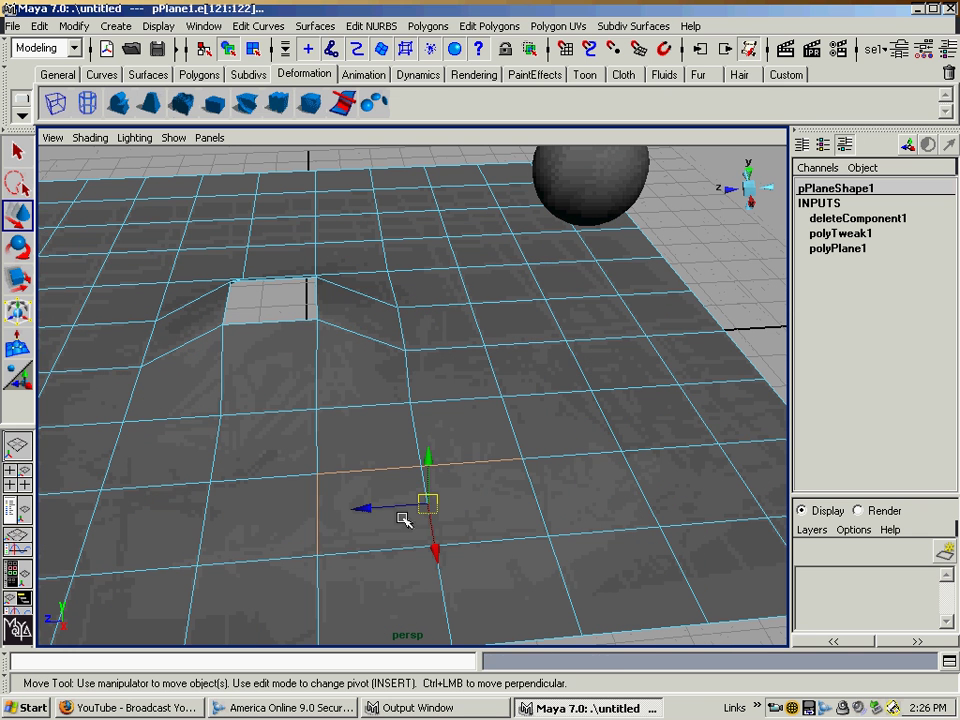
Activate the Select tool in edge component mode and pick only one edge in front of the hole.
key(q)
right_drag(418, 515, 560, 517)
mouse_move(406, 437)
right_down()
mouse_move(407, 490)
mouse_move(411, 396)
right_up()
key(q)
drag(396, 480, 566, 507)
right_drag(567, 512, 567, 512)
right_drag(413, 490, 616, 511)
drag(616, 504, 616, 504)
click(426, 500)
click(422, 488)
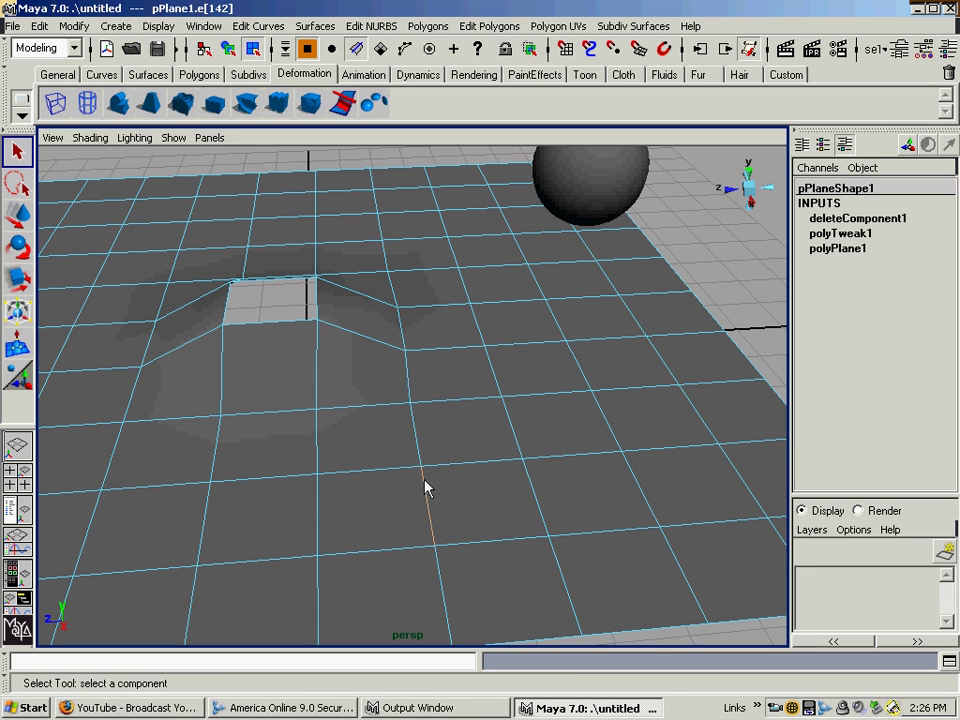
Raise the selected edge above the plane with the Move tool.
key(w)
drag(428, 460, 448, 404)
drag(375, 457, 514, 489)
Try rotating the raised edge with the Rotate tool and undo the rotation.
key(e)
drag(675, 345, 571, 396)
drag(622, 426, 418, 390)
key(z)
key(z)
Return the plane to object mode, switch to vertex selection and pick a single vertex beside the raised edge.
key(q)
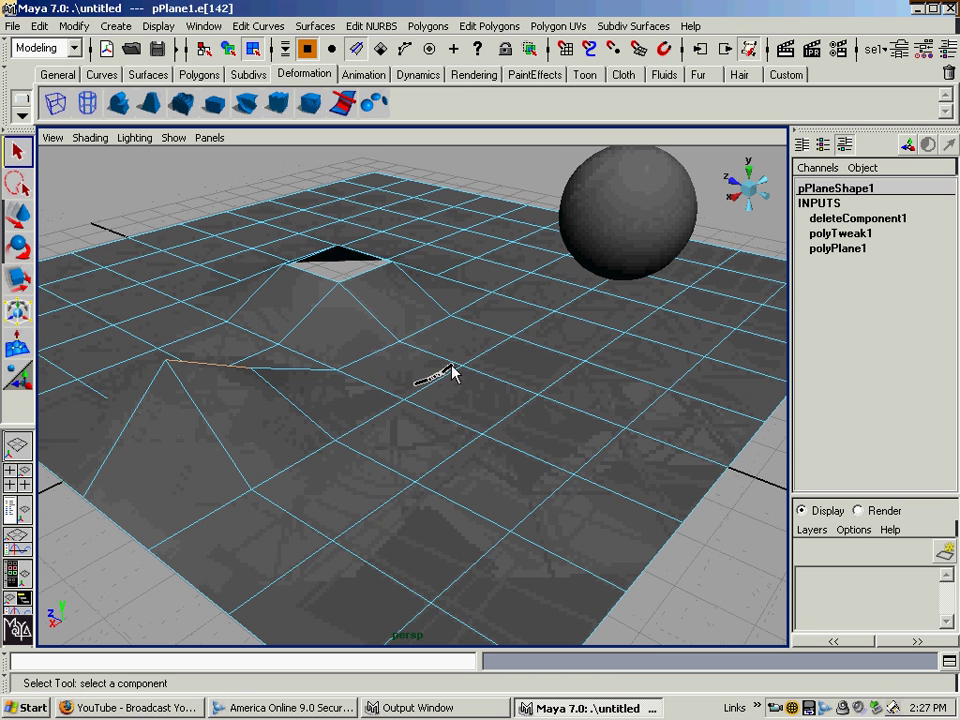
right_drag(420, 380, 482, 363)
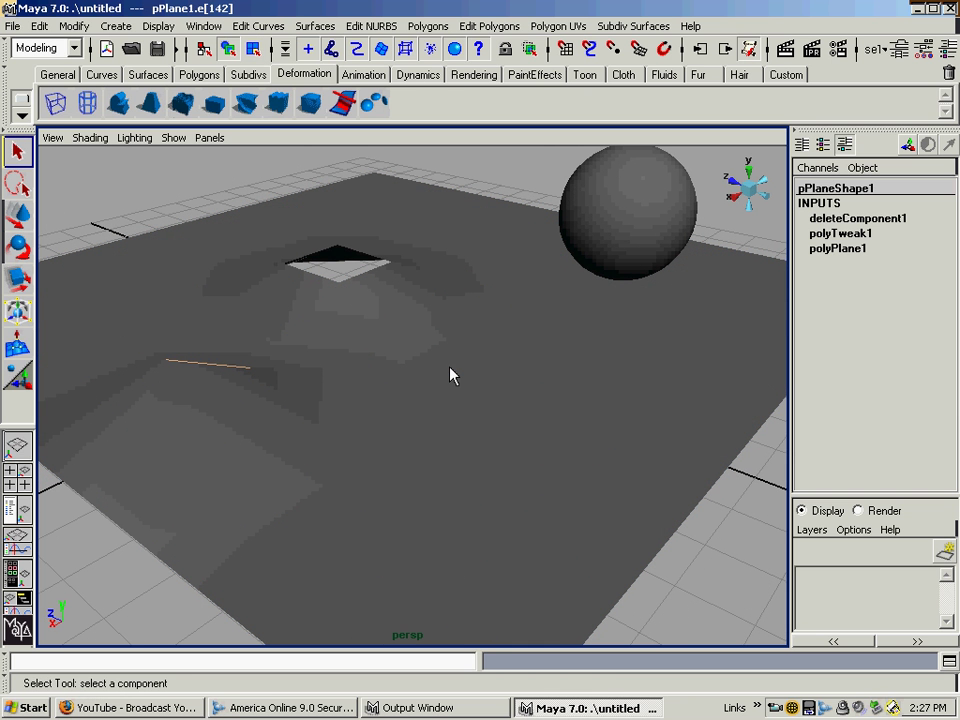
key(F8)
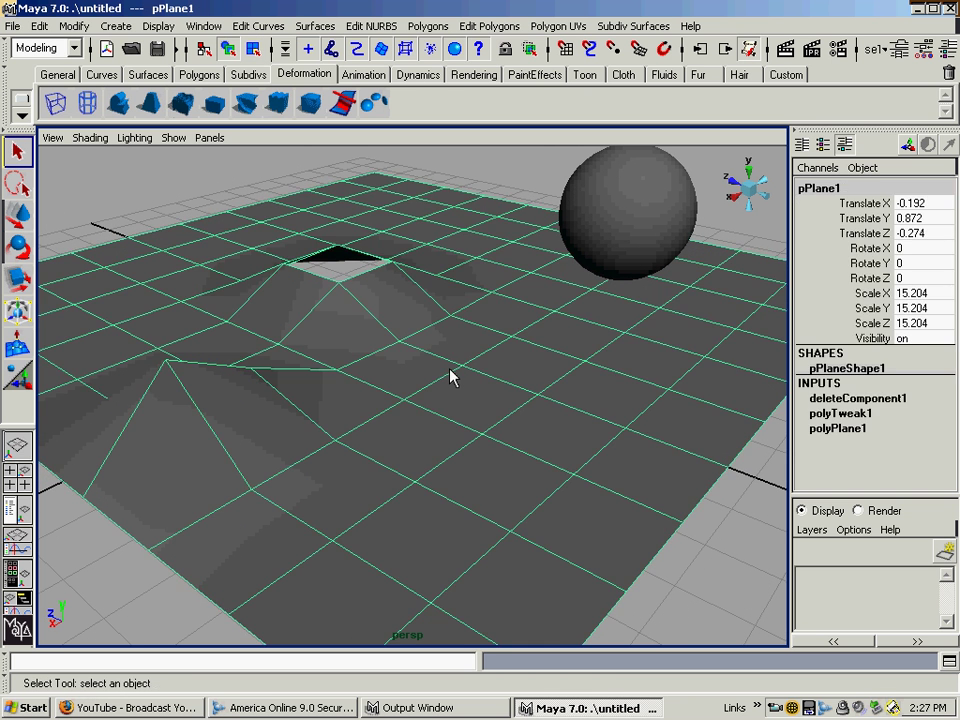
right_drag(450, 376, 391, 374)
click(514, 450)
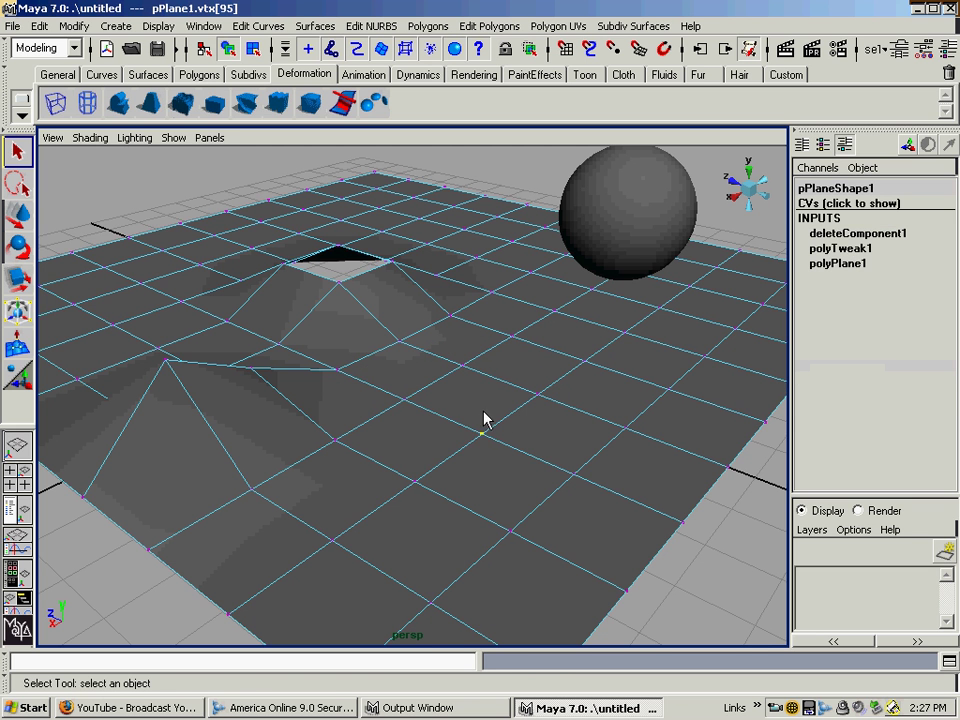
Raise the selected vertex with the Move tool to form a peak.
key(w)
drag(467, 412, 494, 289)
alt+drag(491, 381, 600, 399)
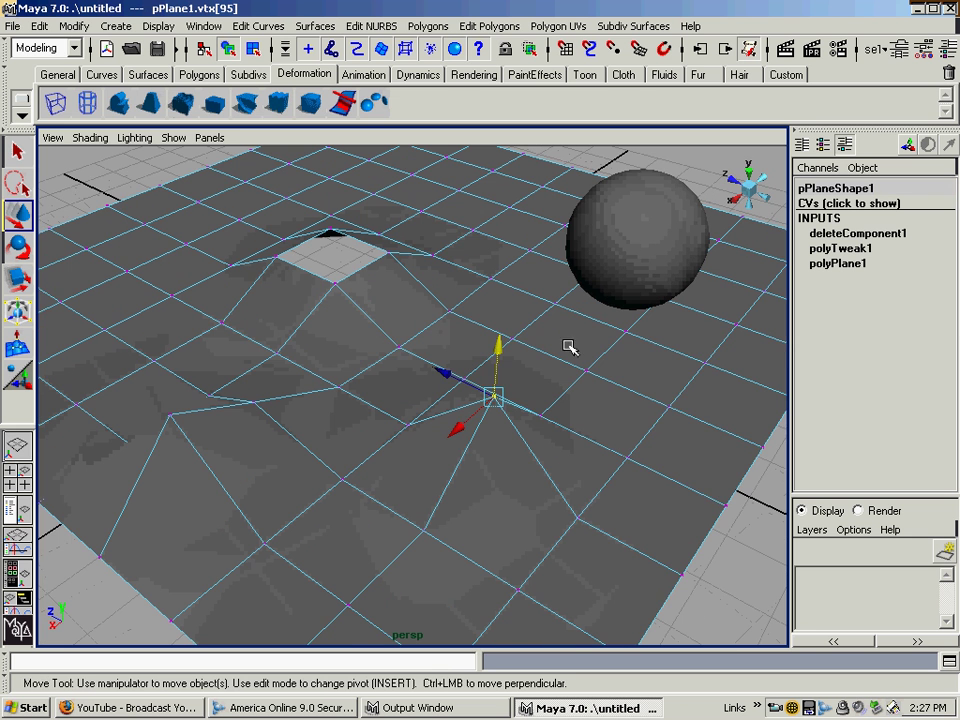
Marquee-select a group of plane vertices near the sphere and raise them into a large hill.
drag(570, 355, 690, 489)
drag(616, 366, 620, 235)
alt+drag(590, 330, 637, 425)
alt+right_drag(637, 425, 529, 474)
alt+drag(529, 474, 388, 392)
Return to object mode, select the sphere and move it along the Z axis to a Translate Z of about -1.79.
click(462, 360)
right_drag(388, 392, 492, 395)
scroll(397, 427, down, 3)
click(596, 455)
alt+drag(332, 379, 443, 480)
alt+middle_drag(443, 480, 430, 555)
click(448, 366)
drag(388, 358, 226, 391)
scroll(272, 422, up, 3)
alt+middle_drag(272, 422, 414, 437)
alt+drag(414, 437, 369, 403)
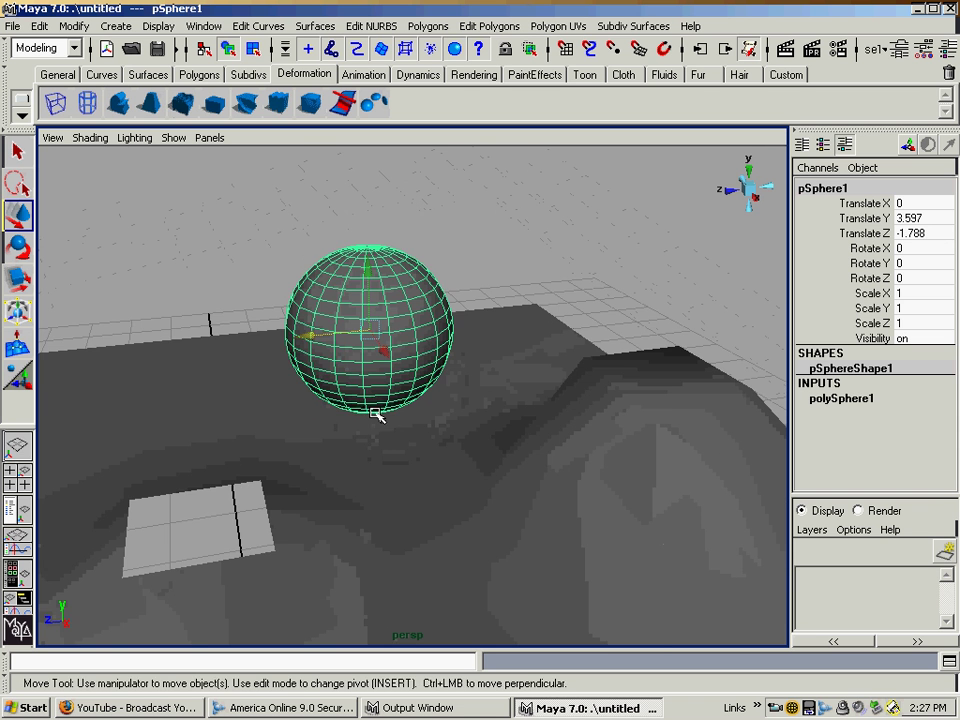
Switch the sphere to face selection, marquee-select a block of its lower faces and move them along Z.
scroll(381, 404, up, 2)
alt+right_drag(381, 405, 436, 380)
drag(448, 370, 487, 403)
drag(308, 350, 330, 421)
drag(283, 395, 244, 392)
right_drag(364, 290, 362, 328)
Marquee-select a block of the sphere's upper faces, move them to deform the surface and clear the selection.
drag(333, 278, 403, 321)
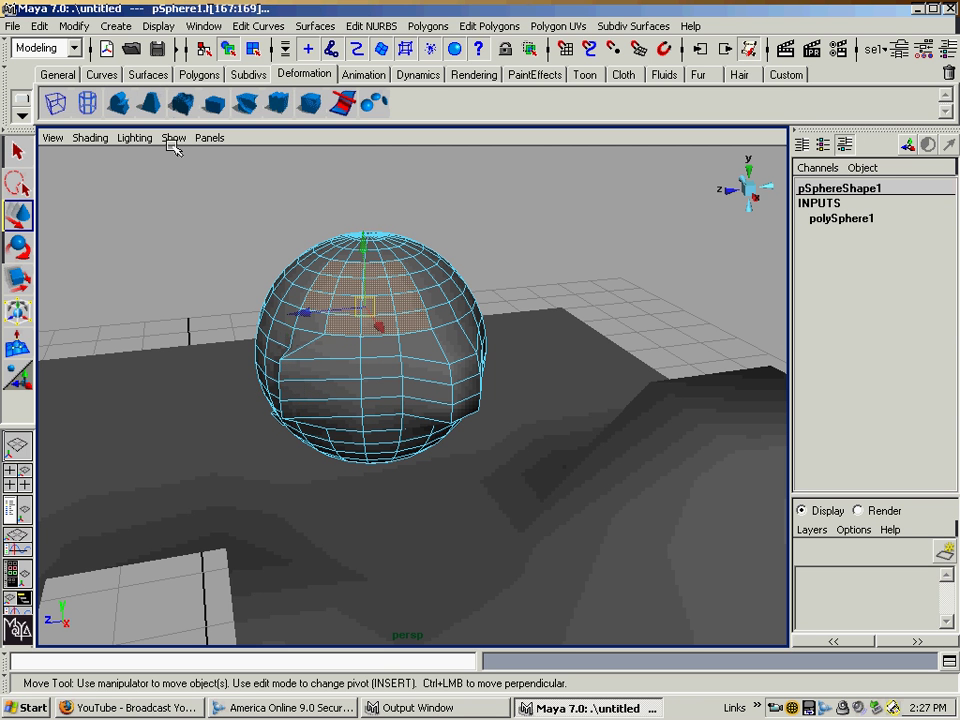
drag(364, 229, 190, 355)
right_drag(240, 328, 275, 310)
scroll(400, 340, down, 5)
click(435, 337)
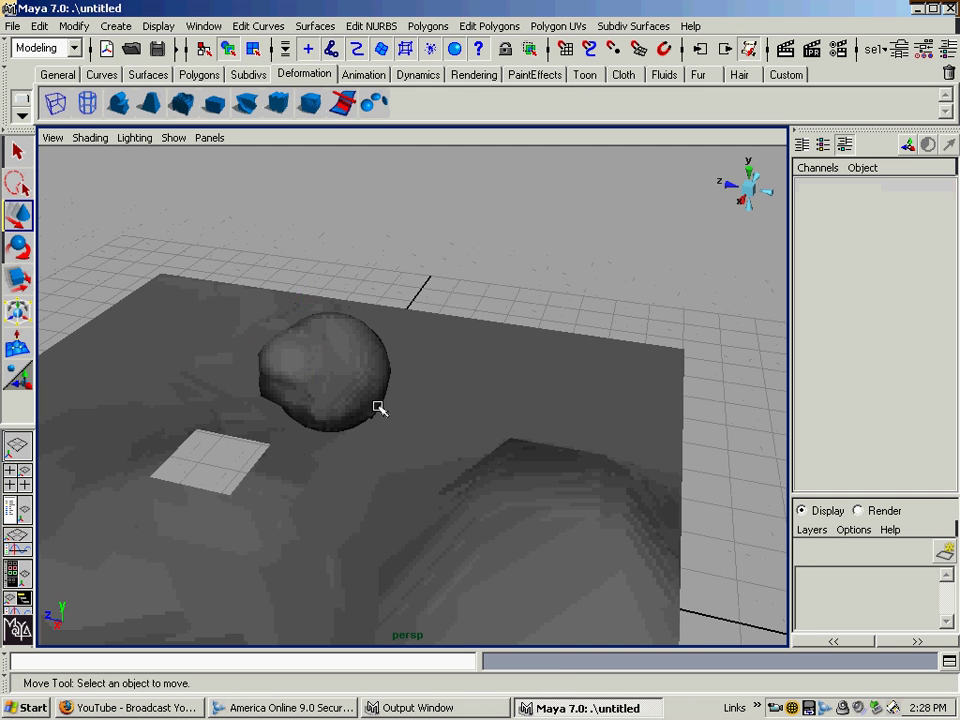
Select the plane, switch it to face selection and raise its near corner face with the Move tool.
alt+middle_drag(359, 433, 383, 405)
alt+drag(383, 404, 399, 446)
alt+right_drag(399, 446, 447, 385)
alt+drag(447, 385, 381, 446)
click(364, 454)
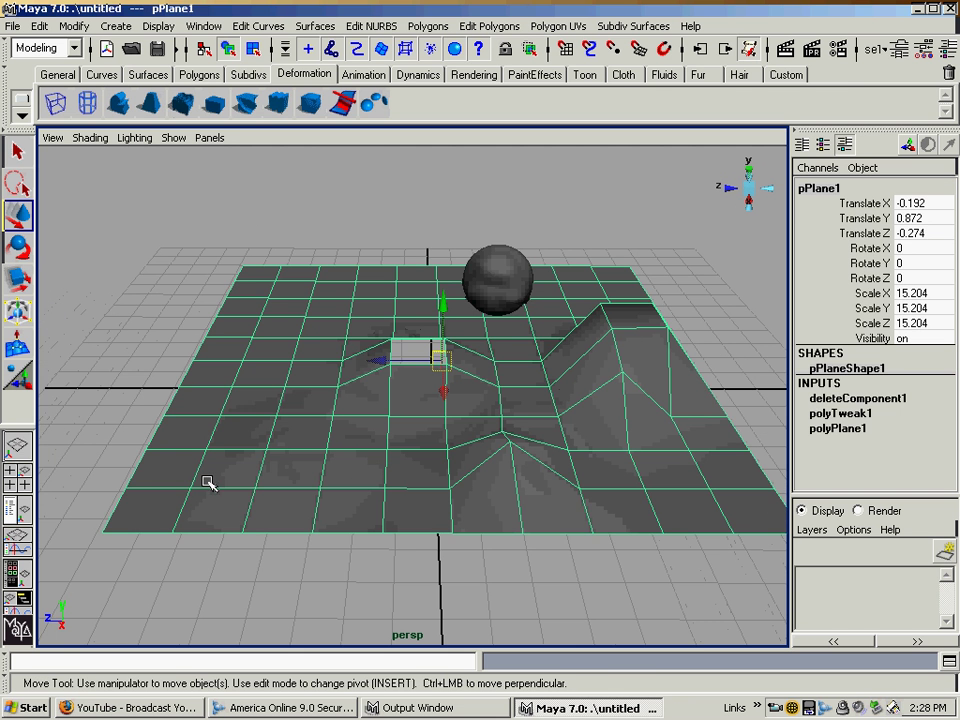
right_drag(216, 502, 214, 482)
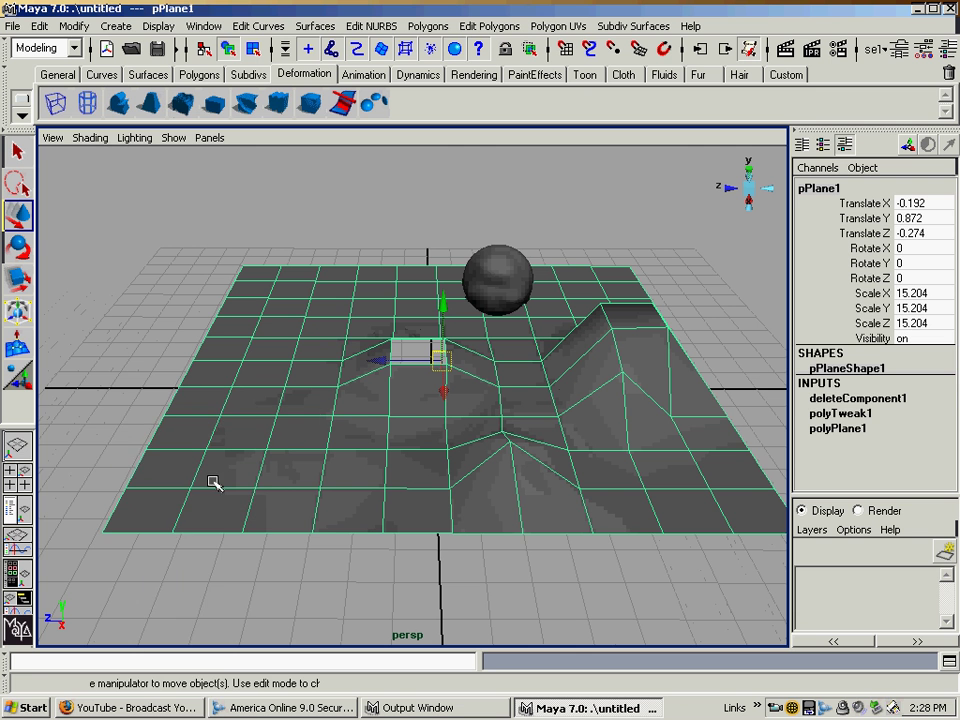
right_click(162, 508)
click(162, 480)
click(152, 505)
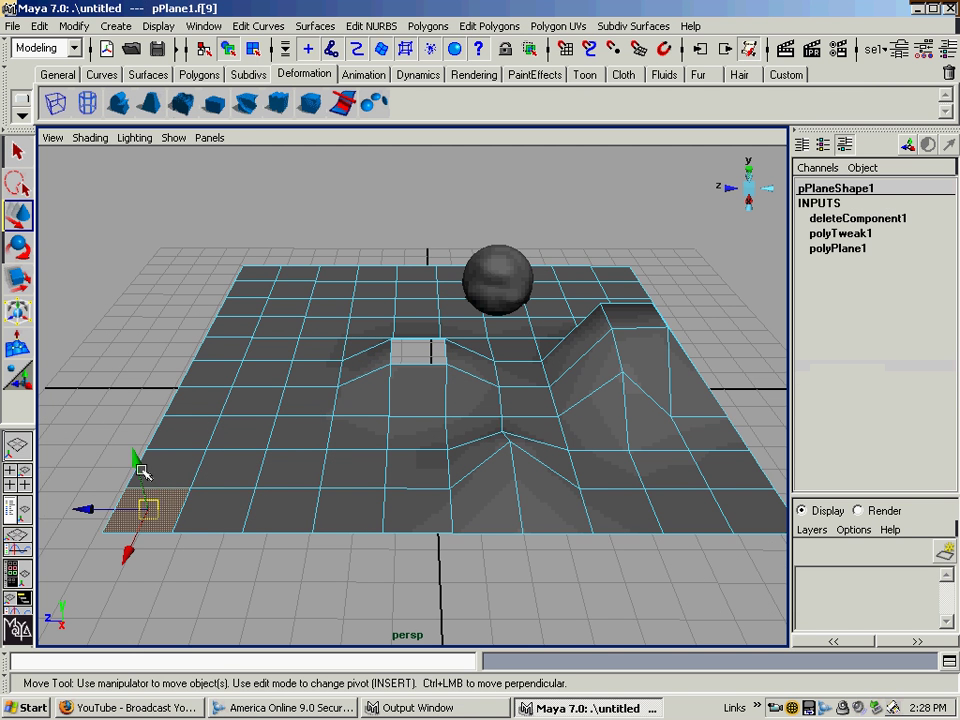
drag(136, 450, 399, 484)
Activate the Rotate tool and, in face selection, pick a single face between the raised corner and the hole.
key(e)
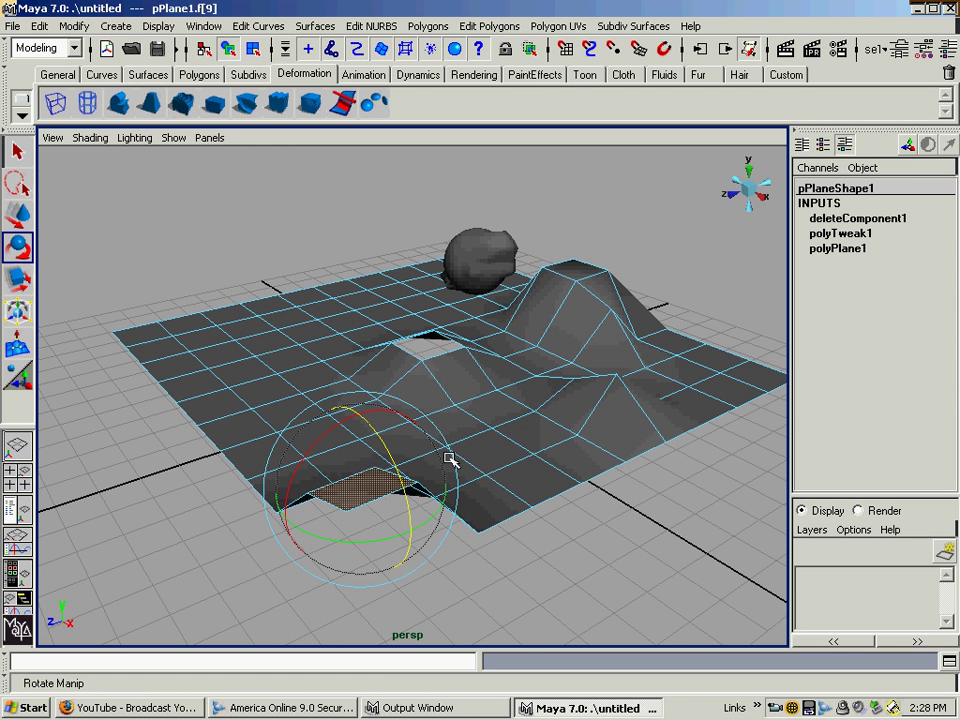
right_drag(460, 428, 527, 403)
alt+drag(497, 424, 405, 420)
click(448, 433)
right_drag(306, 412, 311, 455)
click(324, 431)
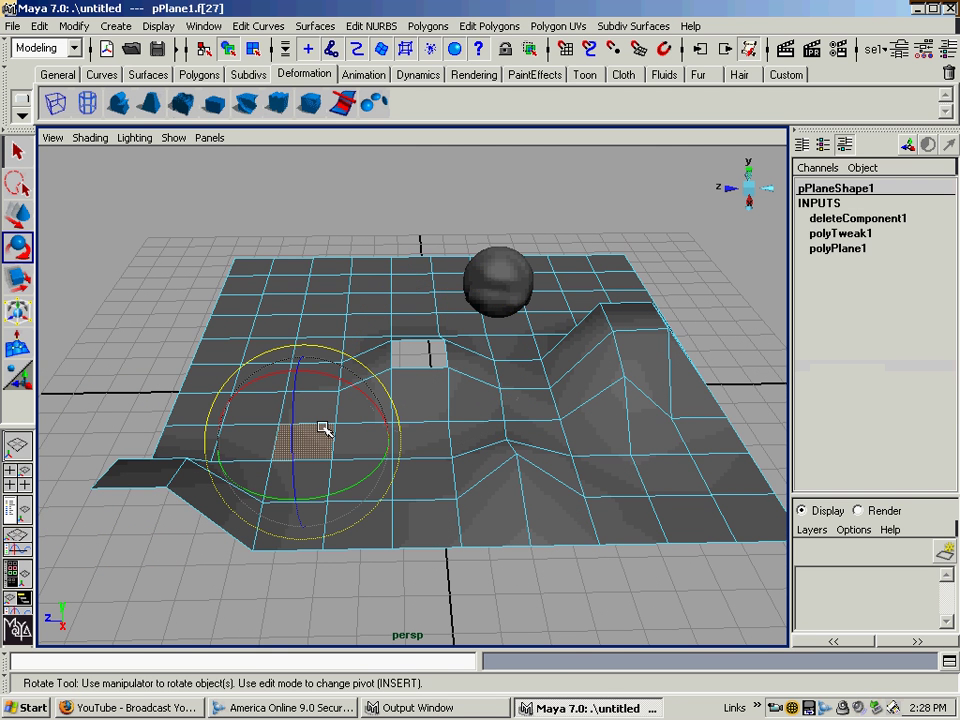
Activate the Move tool, switch the plane to edge selection and pick single edges in front of the hole.
key(w)
right_drag(354, 437, 356, 397)
click(374, 497)
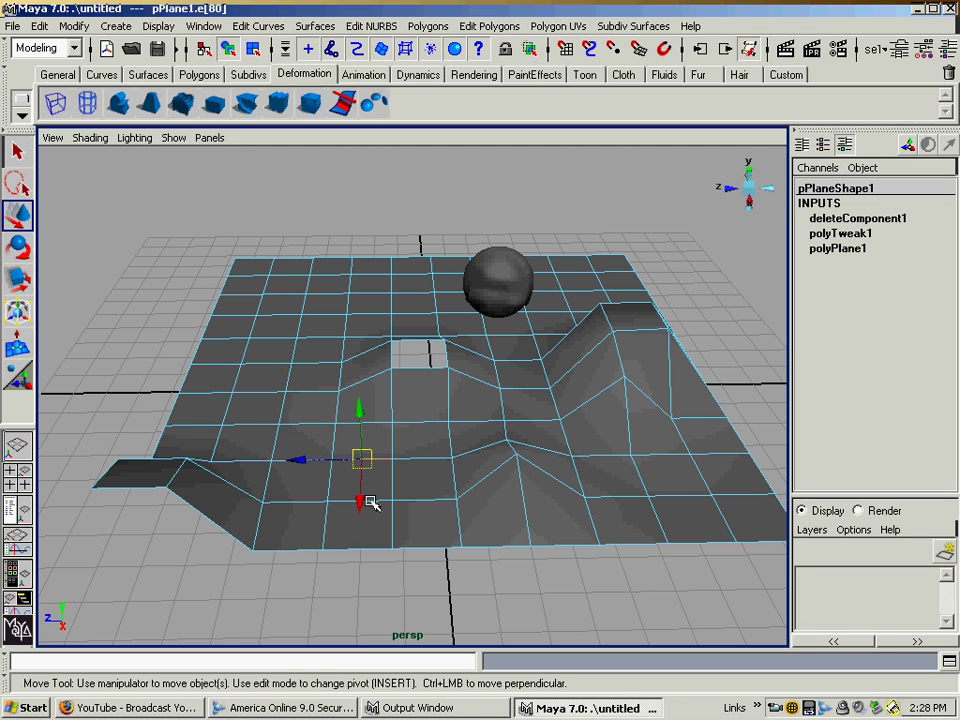
click(360, 499)
click(325, 457)
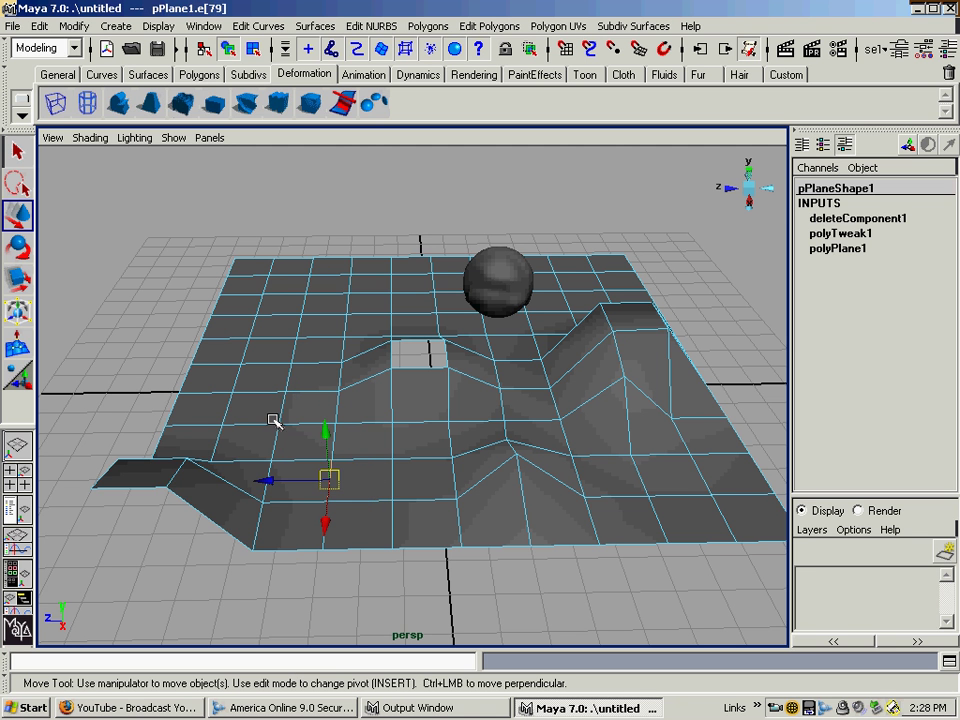
Switch the plane to vertex selection, pick single vertices near the raised corner and clear the selection.
right_drag(275, 422, 229, 430)
click(222, 424)
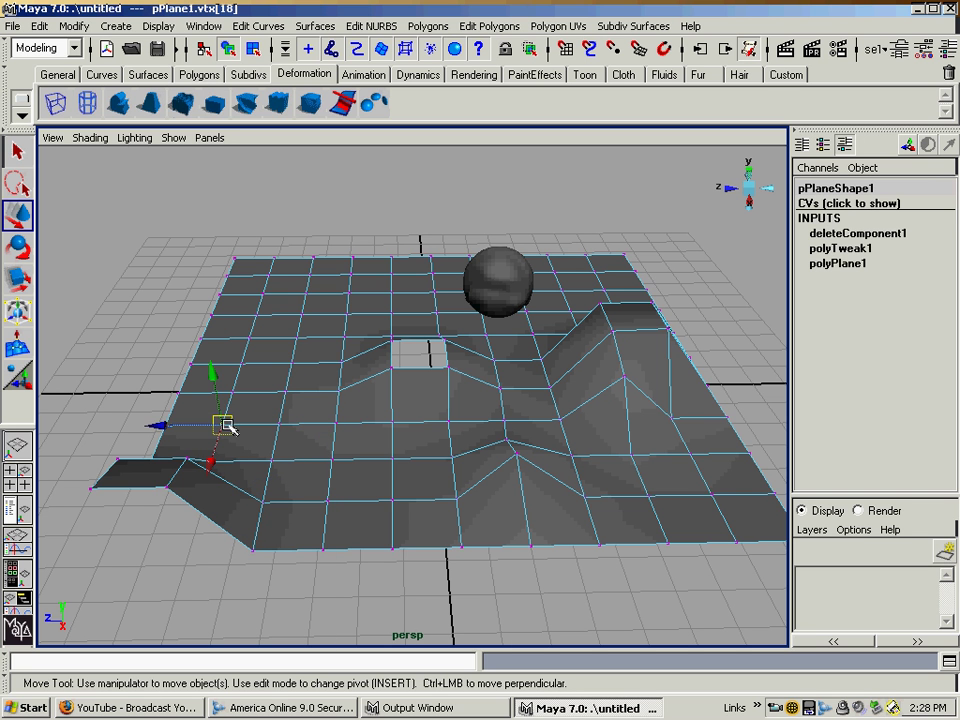
click(278, 424)
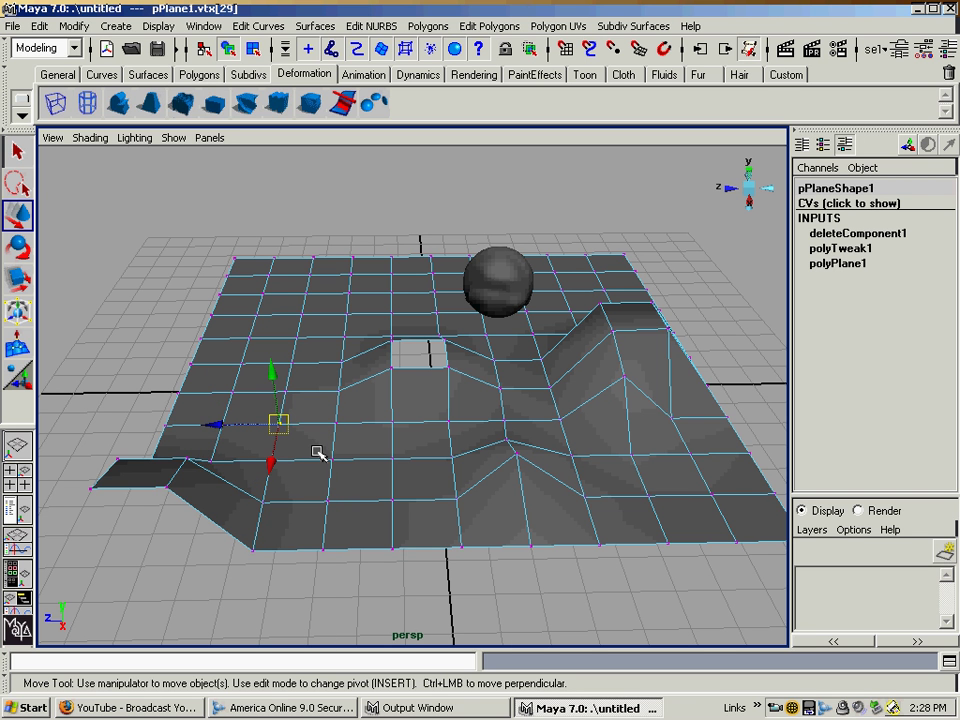
drag(397, 541, 408, 567)
click(419, 379)
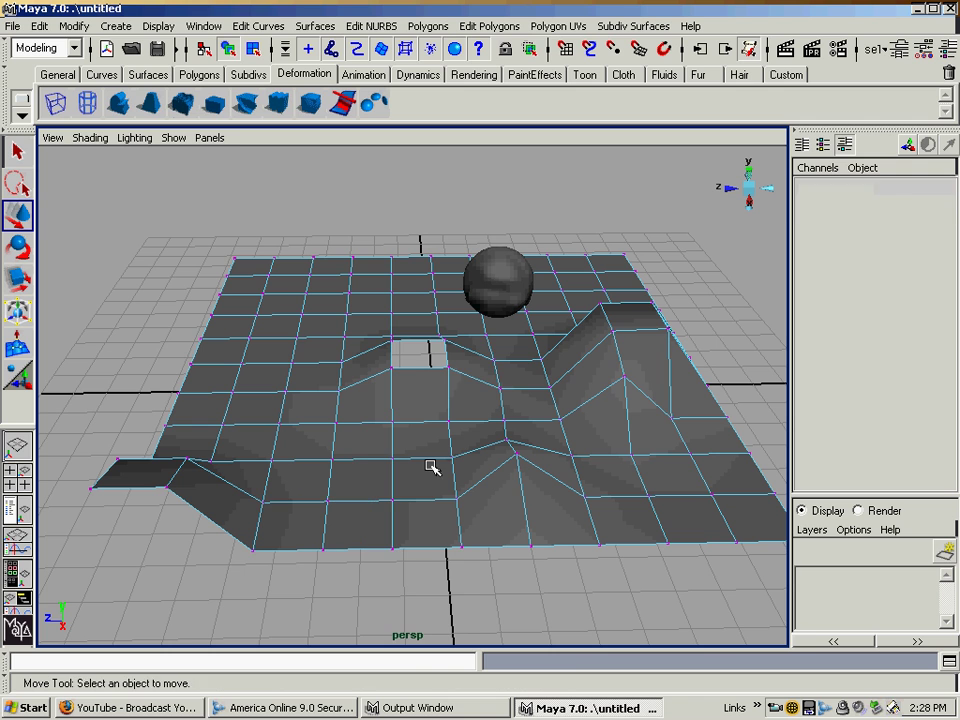
right_drag(420, 380, 497, 386)
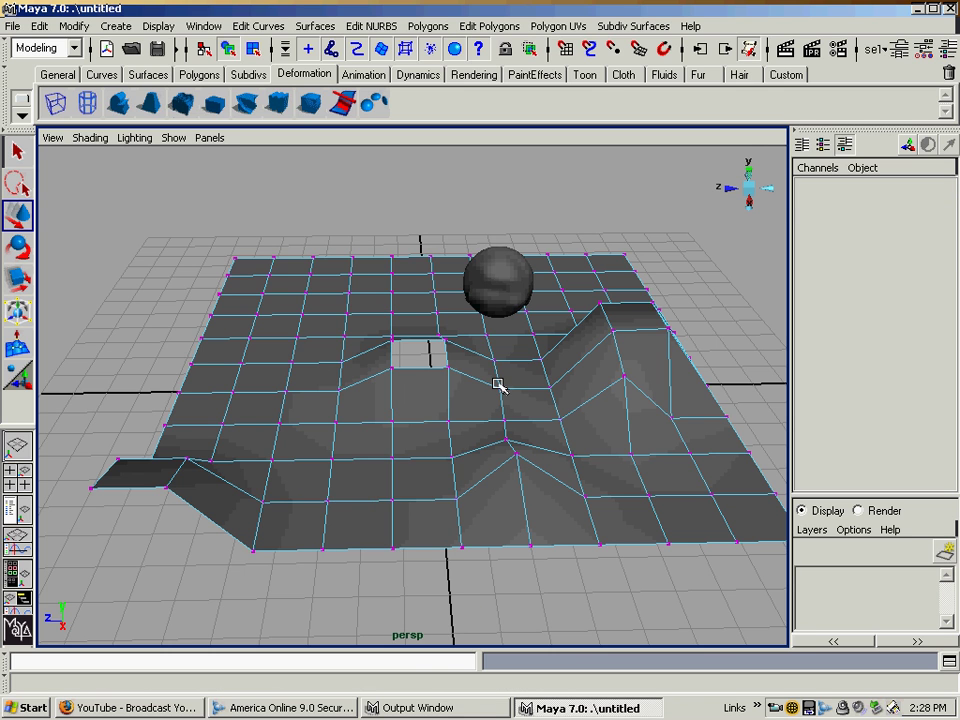